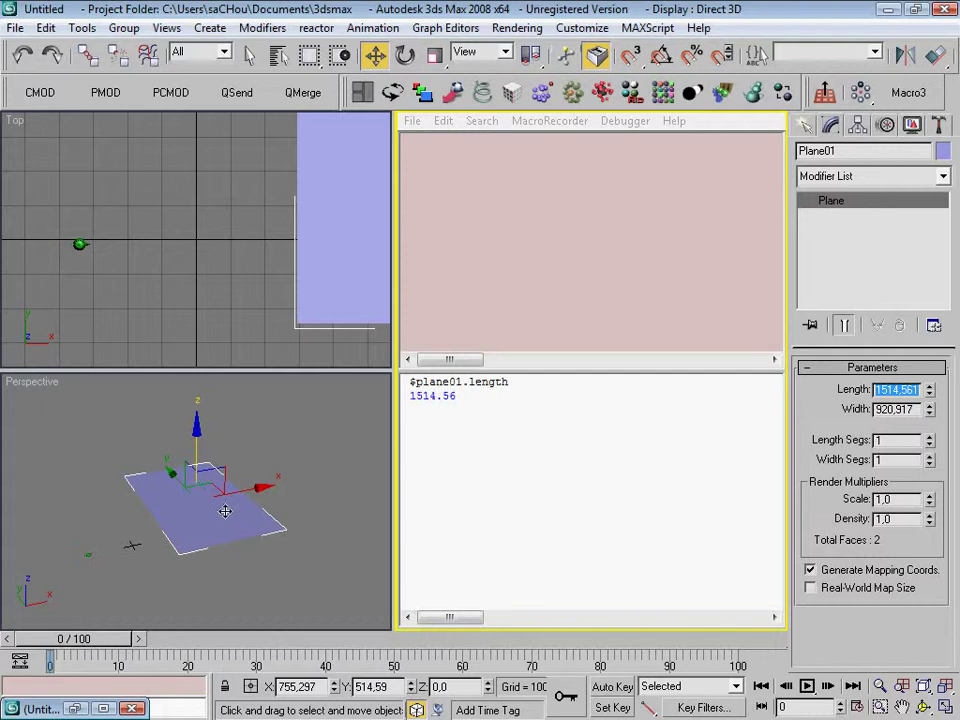
Evaluate $plane01.width in the Listener (920.917) and bring the scatter script editor back
click(478, 385)
double_click(505, 384)
text(wid)
key(Return)
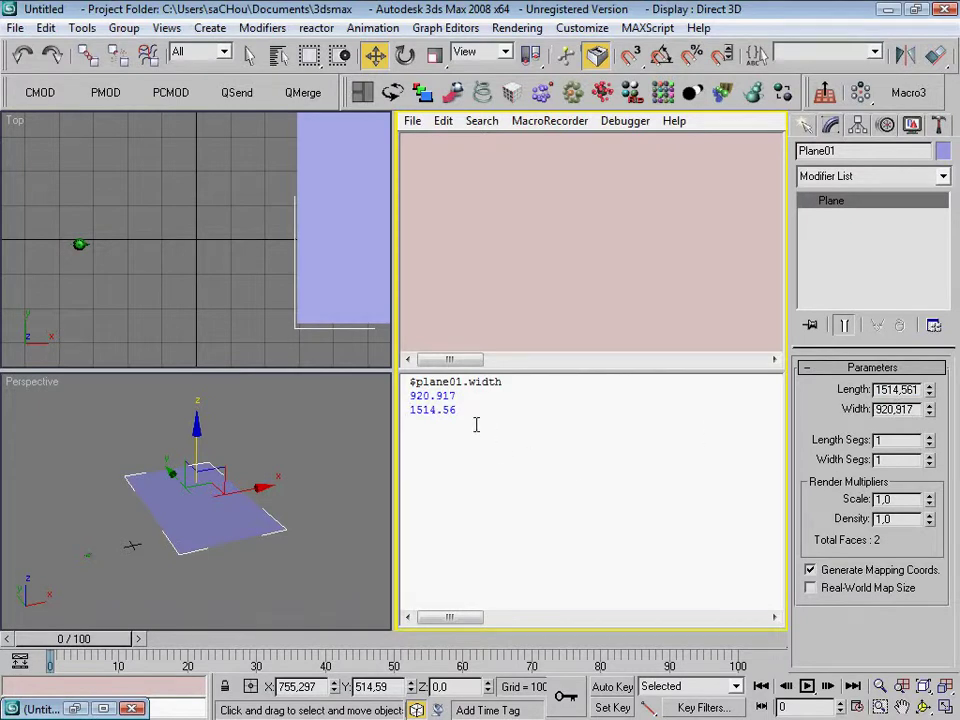
drag(462, 396, 410, 396)
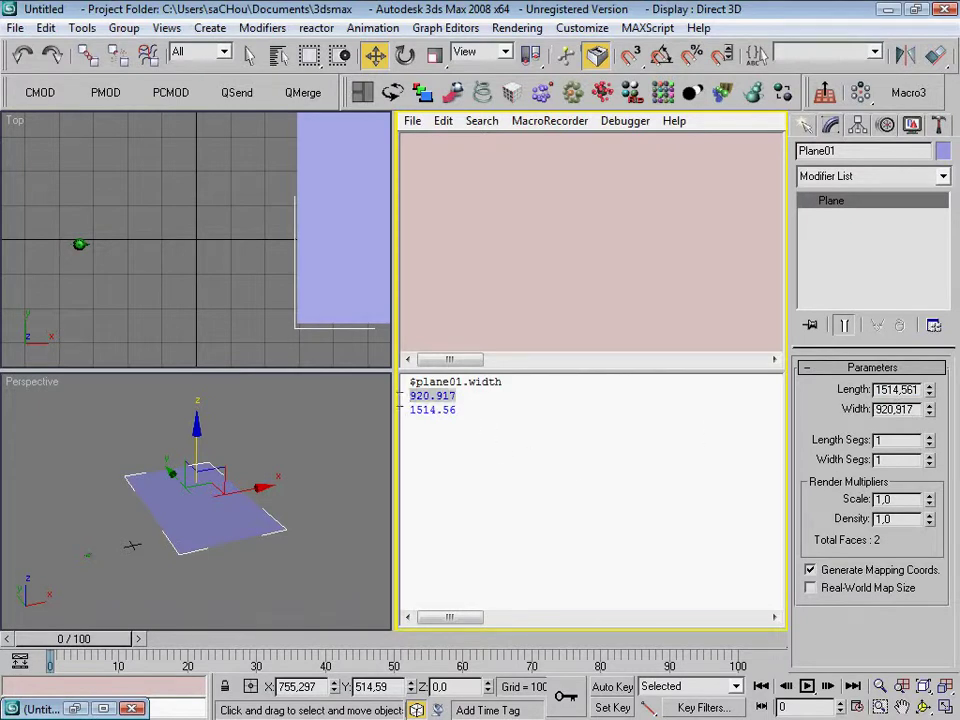
click(73, 708)
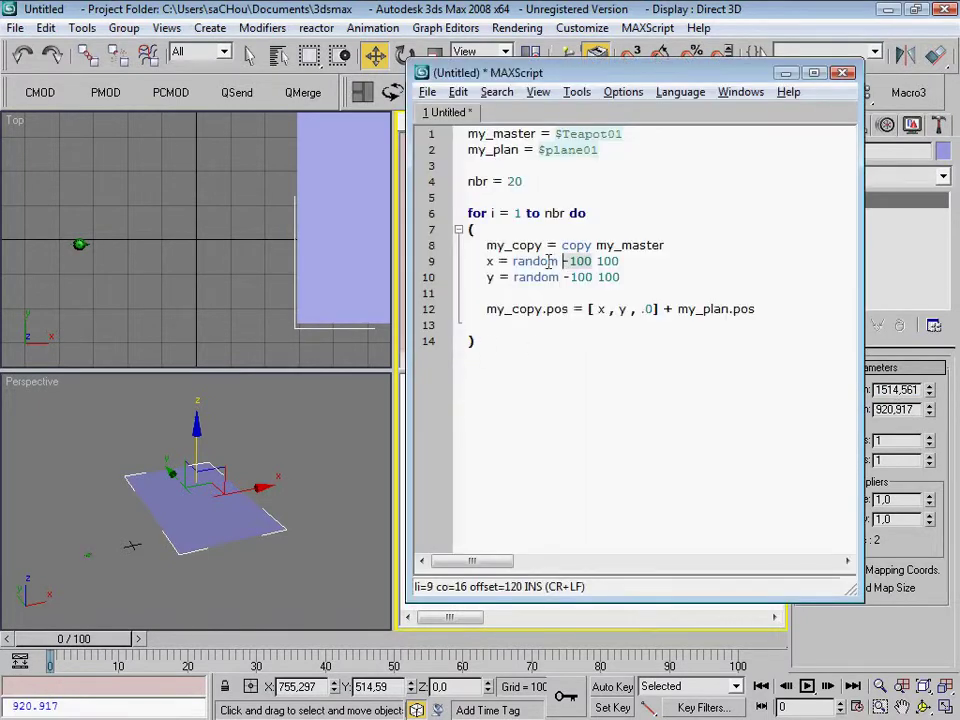
Change line 9's x range to 'random 0 my_plan.width'
drag(561, 261, 591, 261)
text(0)
key(Right)
key(Right)
key(Right)
key(BackSpace)
key(Delete)
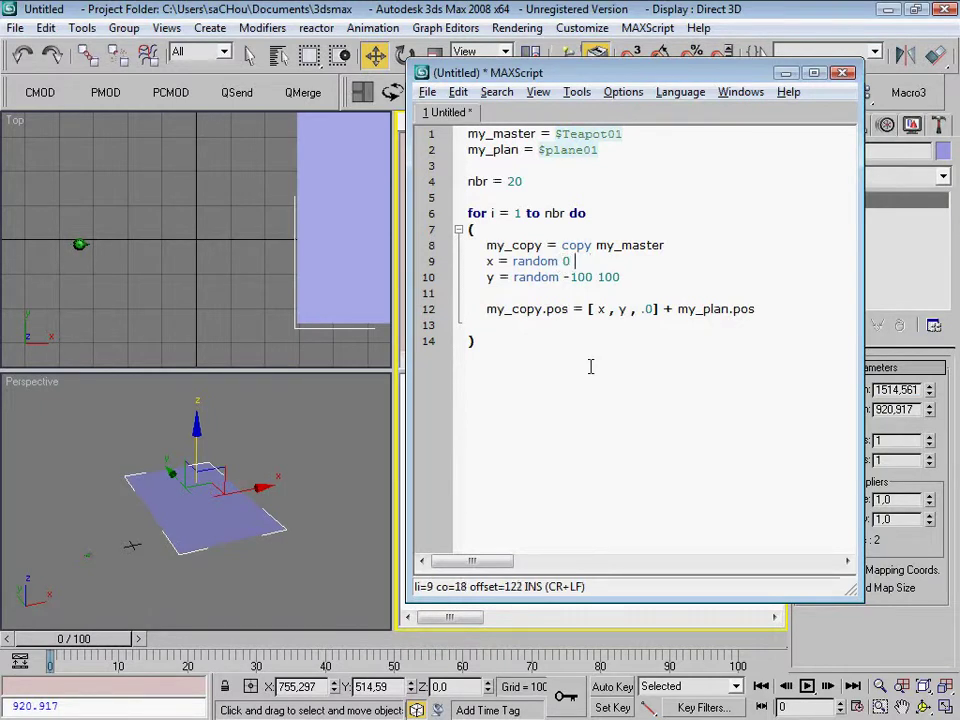
text(my_pmlan)
key(BackSpace)
key(BackSpace)
key(BackSpace)
text(a)
key(BackSpace)
text(an)
text(idth)
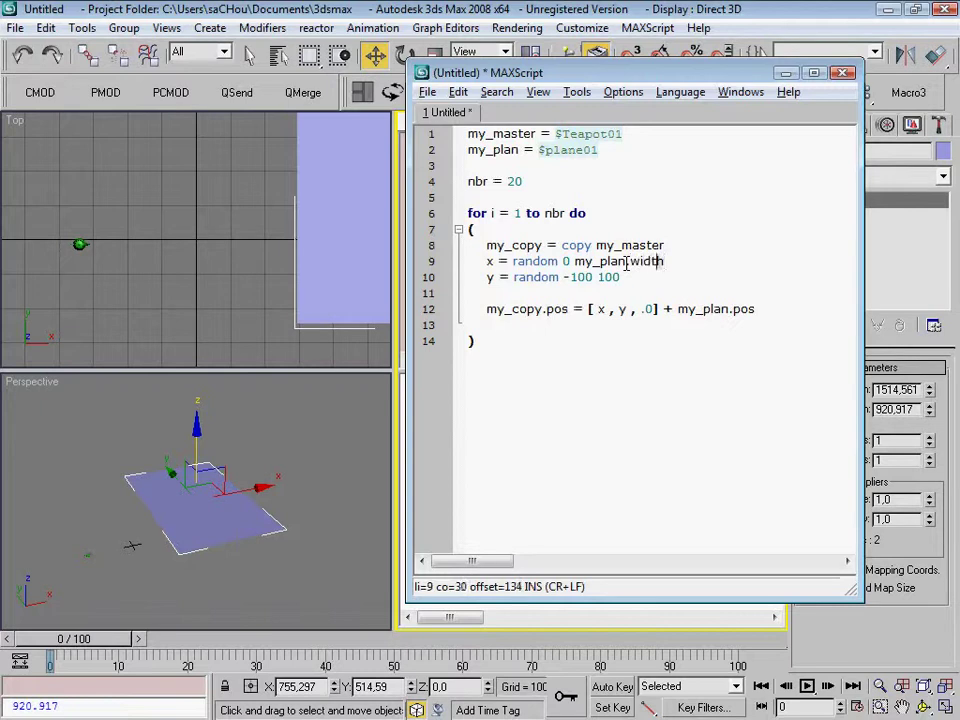
Change line 10's y range to 'random 0 my_plan.length' and run the script
key(Down)
key(Left)
key(Left)
key(Left)
key(Left)
key(Left)
key(Left)
key(shift+End)
key(Delete)
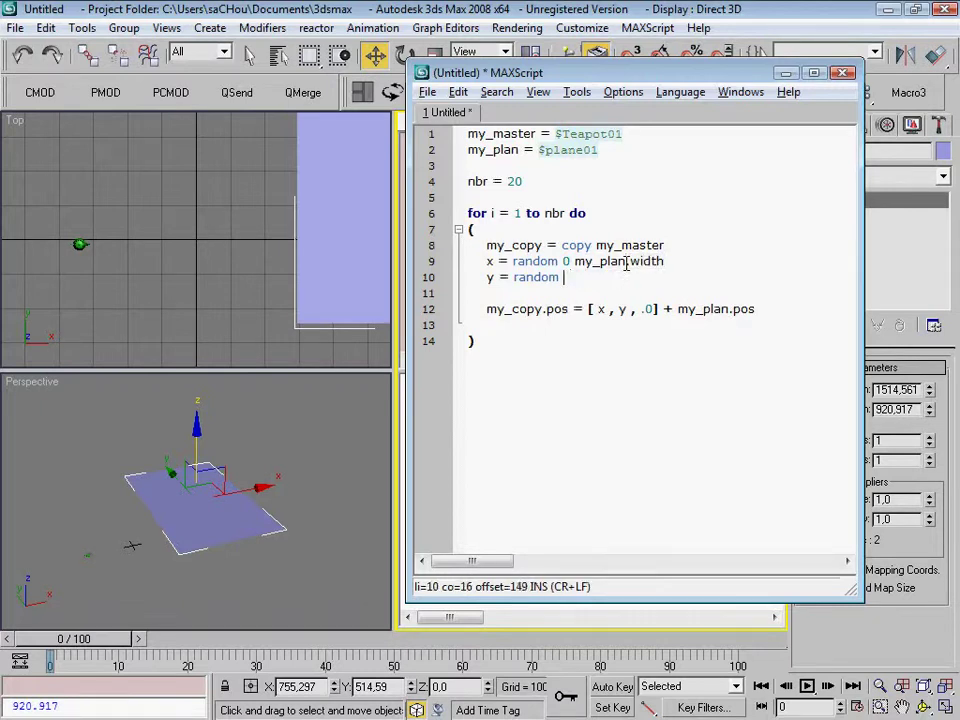
text(0 my_plan.length)
click(553, 395)
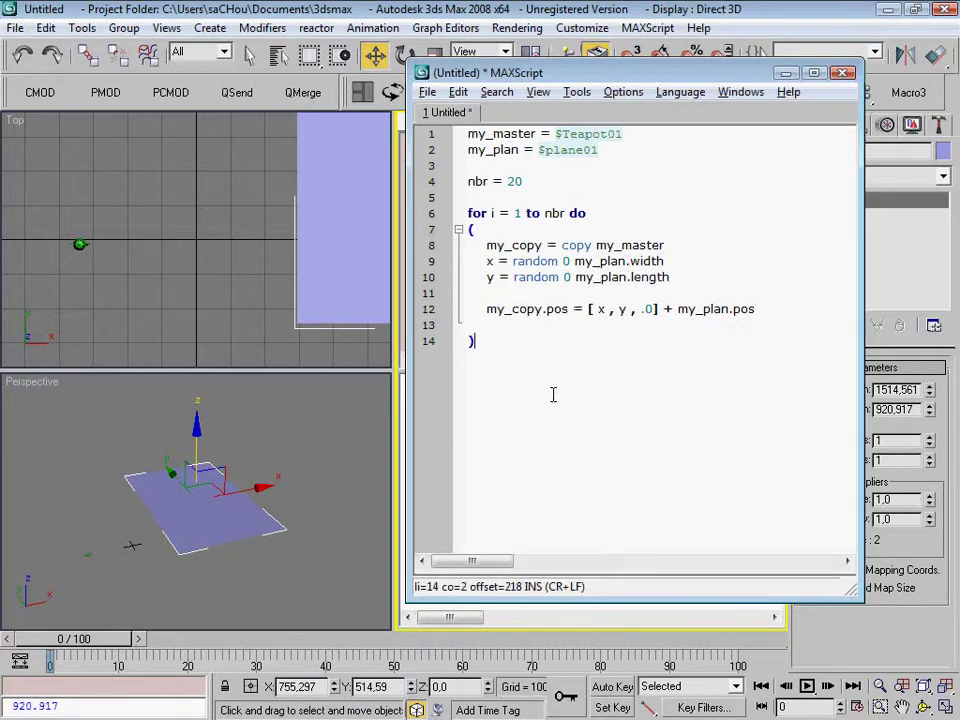
key(ctrl+e)
mouse_move(289, 472)
alt+middle_down()
mouse_move(322, 470)
mouse_move(251, 493)
mouse_move(161, 495)
mouse_move(253, 506)
mouse_move(266, 489)
mouse_move(298, 516)
alt+middle_up()
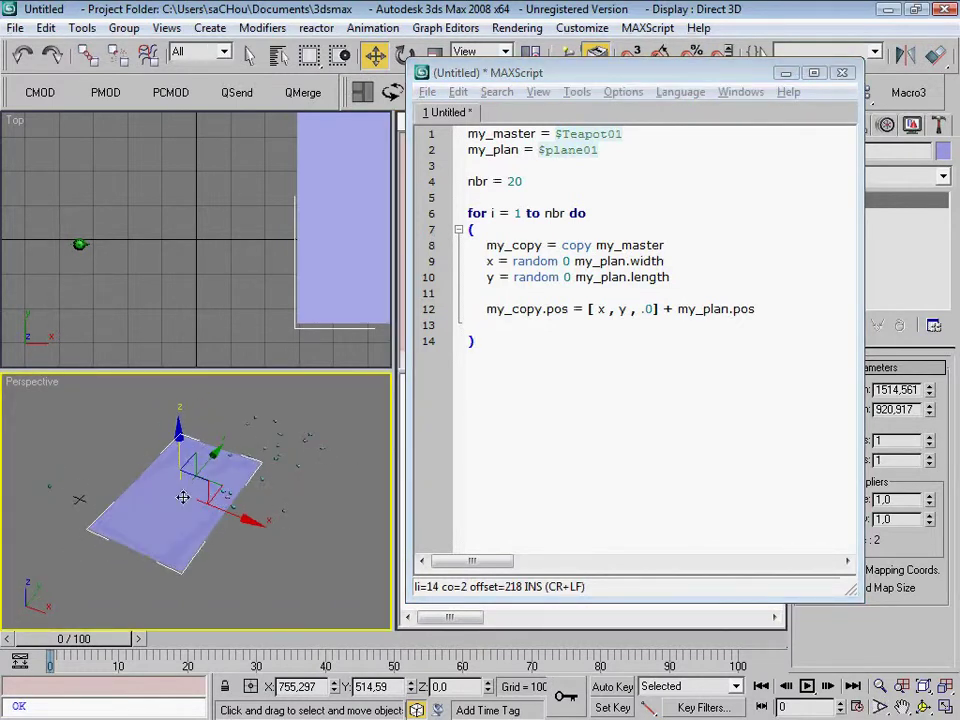
mouse_move(180, 486)
alt+middle_down()
mouse_move(205, 469)
mouse_move(219, 519)
alt+middle_up()
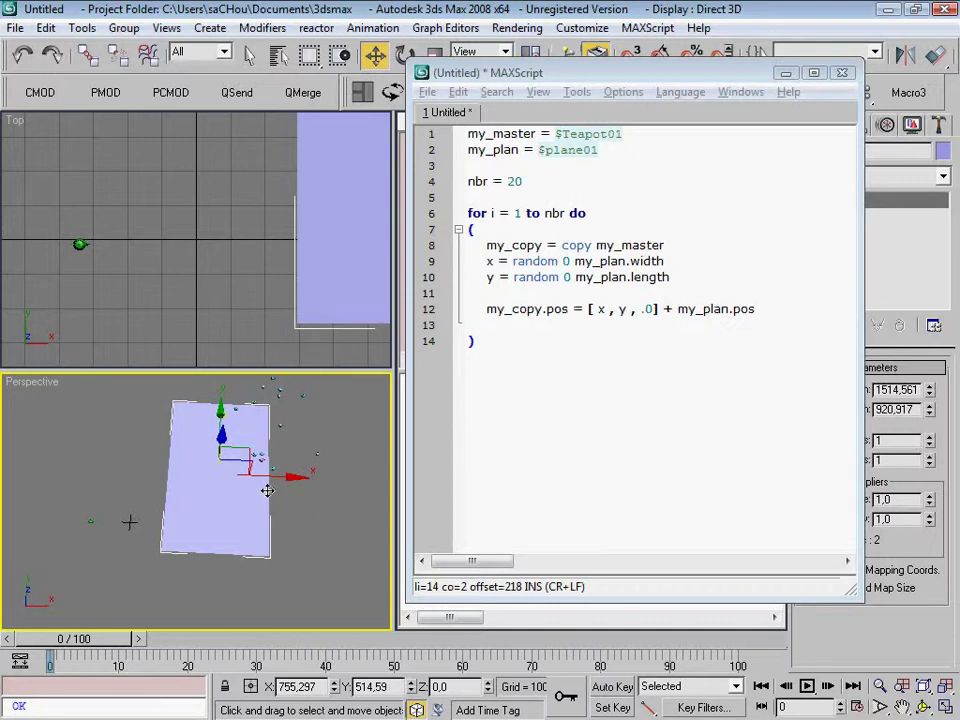
alt+middle_drag(279, 497, 272, 462)
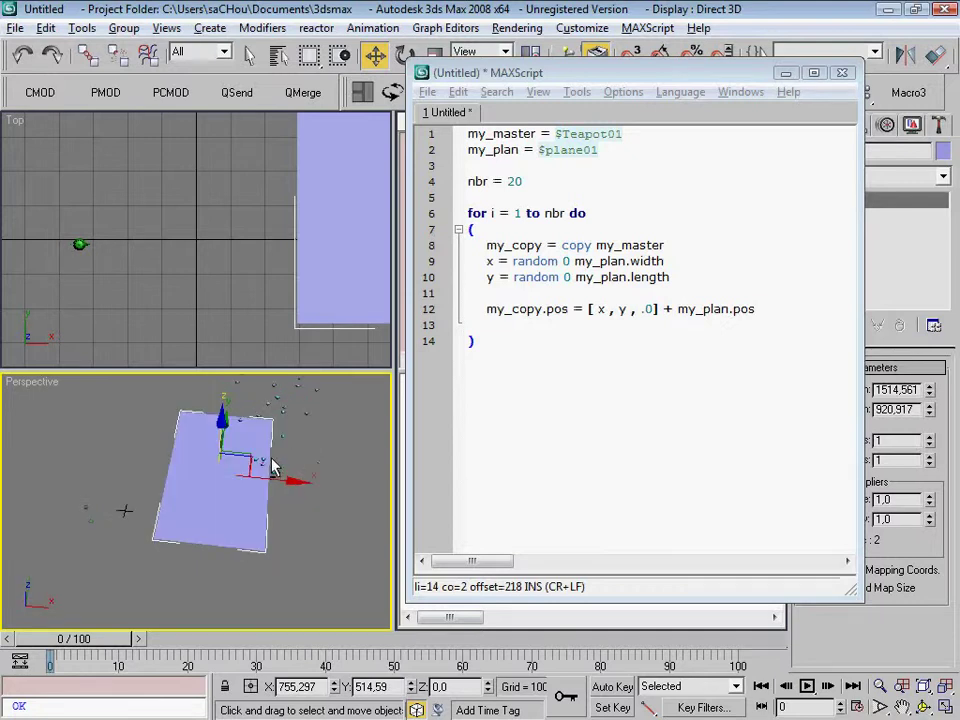
Rewrite line 9's x range as 'random (-my_plan.width/2) (my_plan.width/2)'
click(567, 261)
key(Delete)
text(-my_plan.width/2))
key(ctrl+Left)
key(ctrl+Left)
key(ctrl+Left)
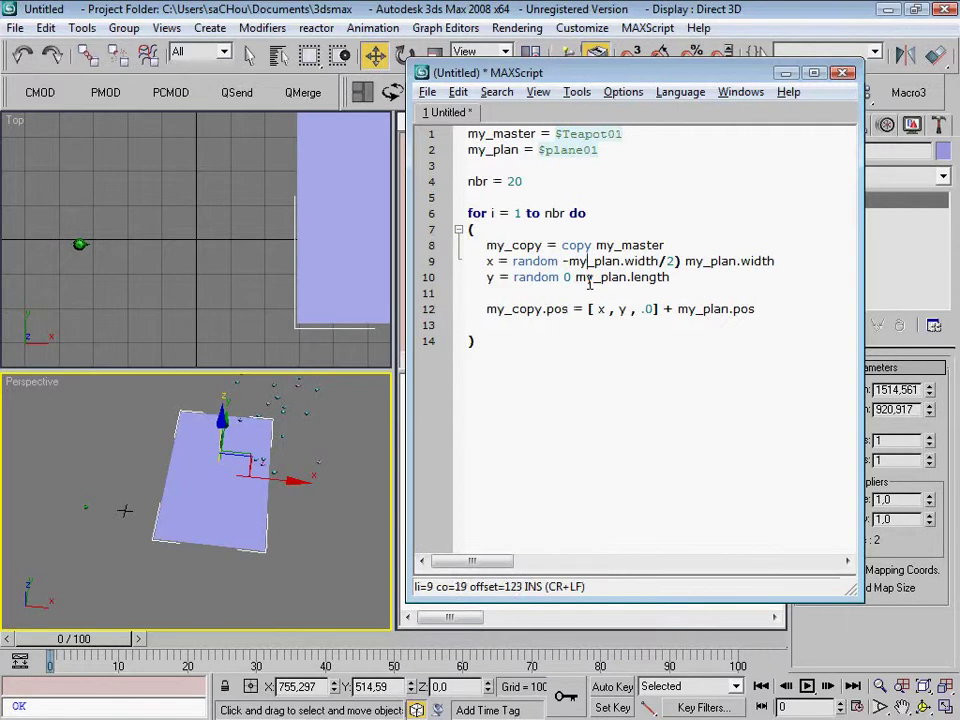
text(()
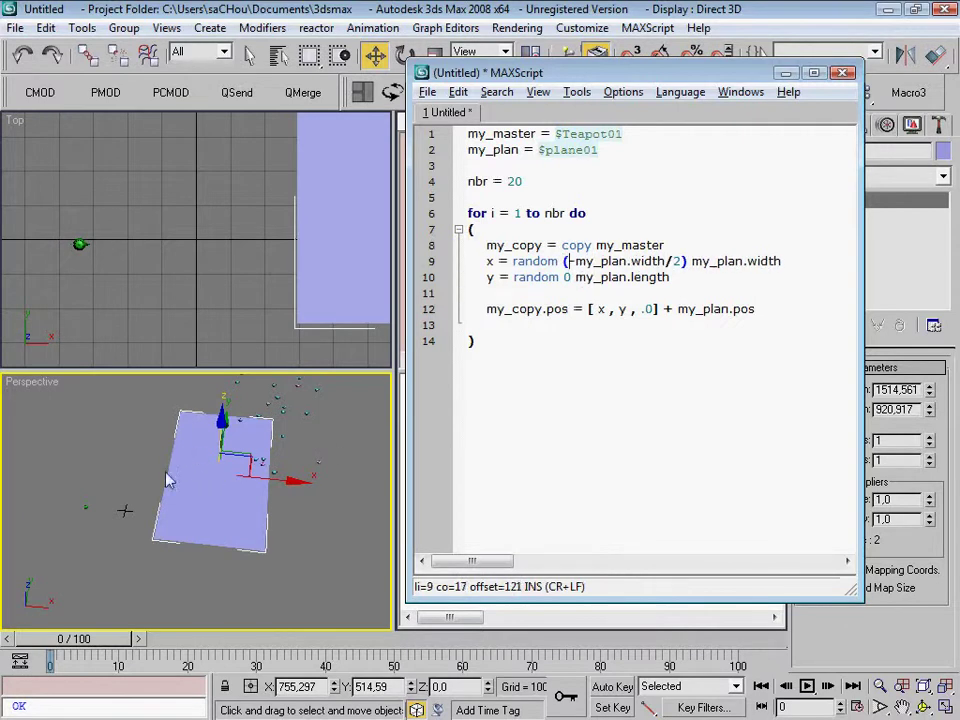
drag(684, 261, 587, 261)
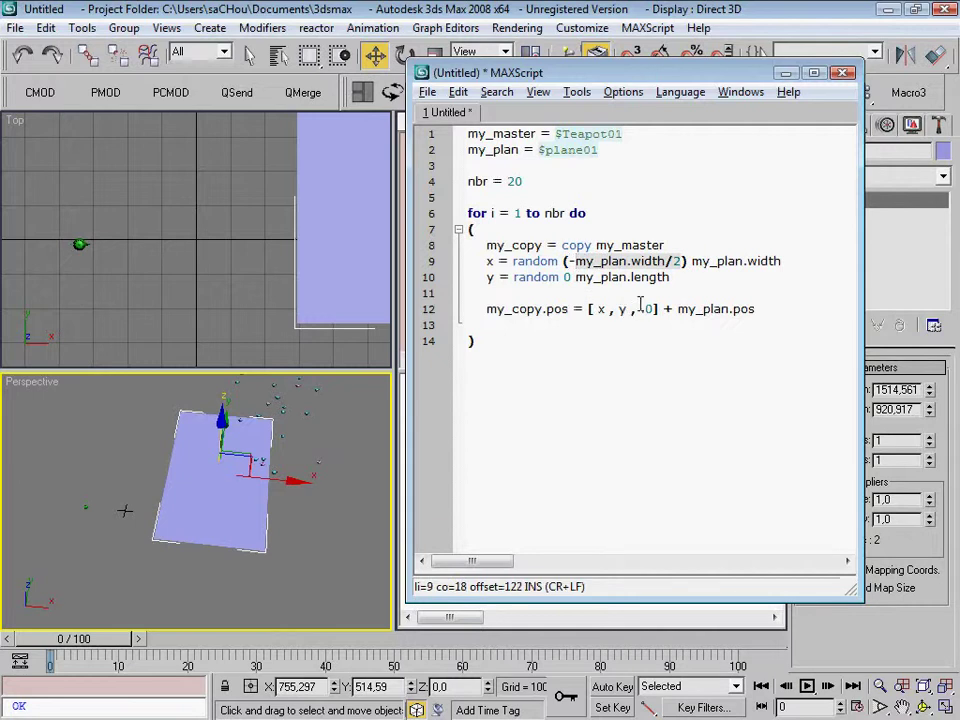
drag(692, 261, 776, 261)
click(785, 261)
text(/2)
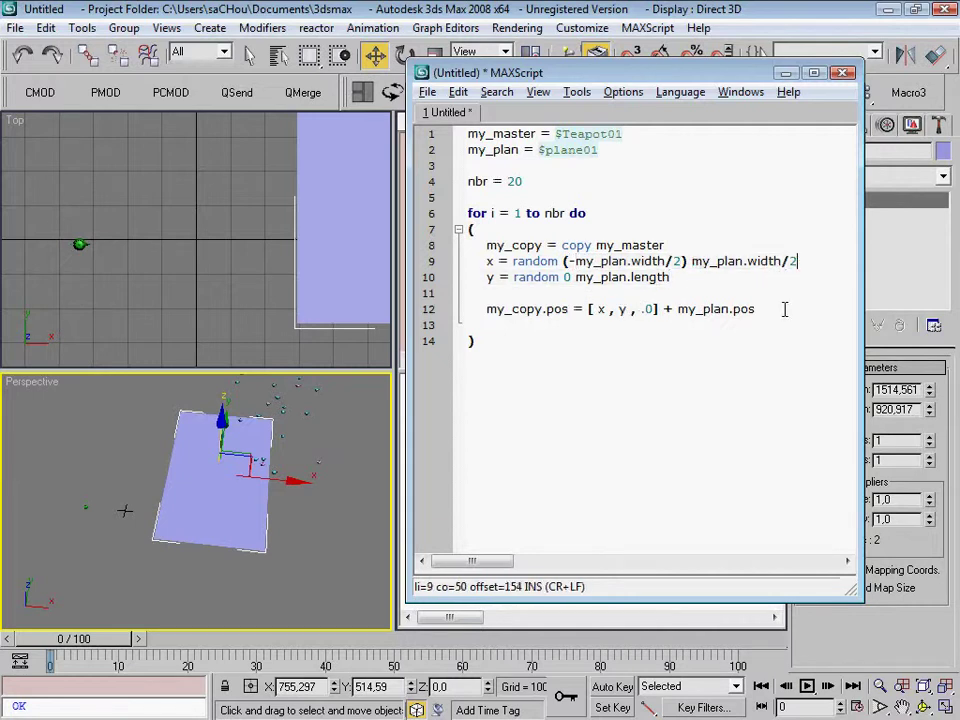
text() )
text(()
Set line 10's y range to 'random (-my_plan.length) (my_plan.length)' by pasting the length term
key(Down)
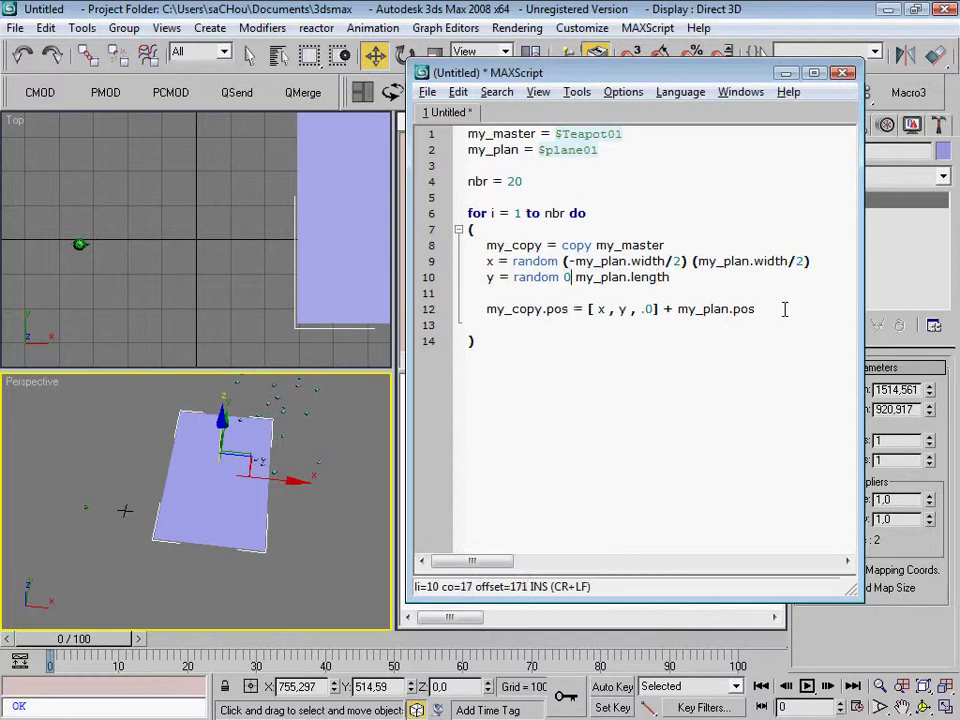
text()-my_plan.lengtyh)
key(BackSpace)
key(shift+End)
key(Delete)
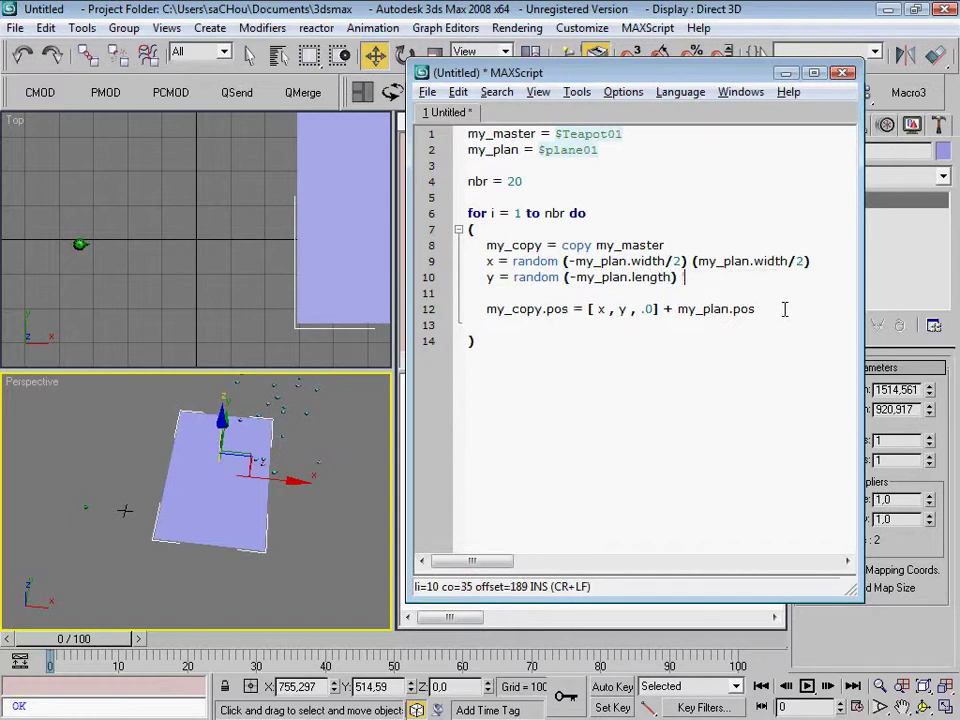
text(())
key(Left)
key(Left)
key(ctrl+shift+Left)
key(ctrl+shift+Left)
key(ctrl+shift+Left)
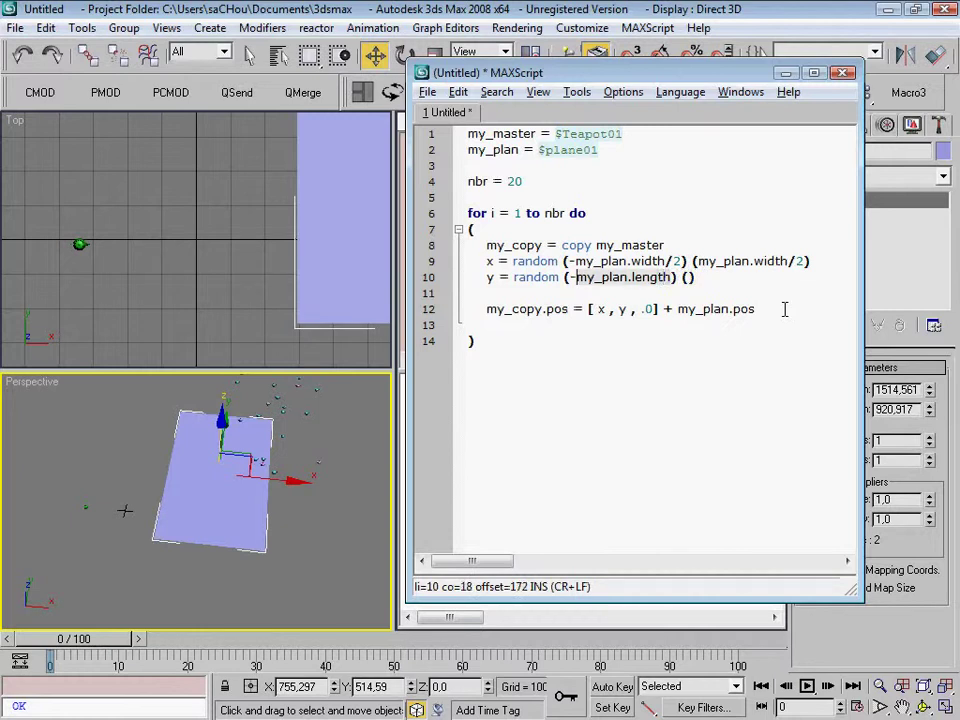
key(ctrl+c)
key(End)
key(Left)
key(ctrl+v)
click(670, 355)
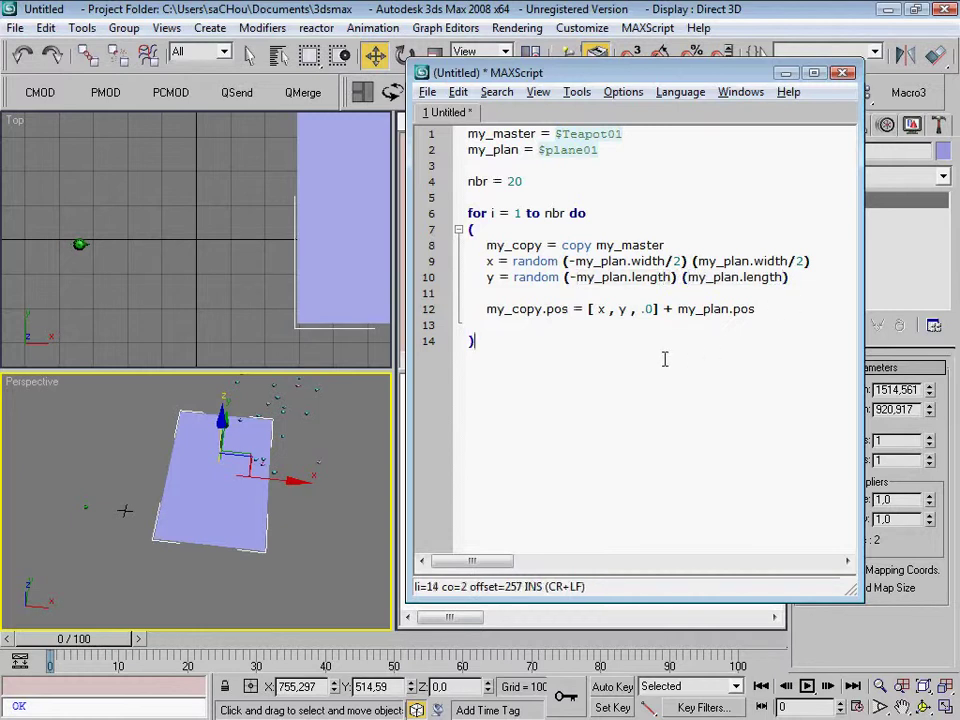
mouse_move(246, 467)
alt+middle_down()
mouse_move(307, 432)
mouse_move(199, 494)
alt+middle_up()
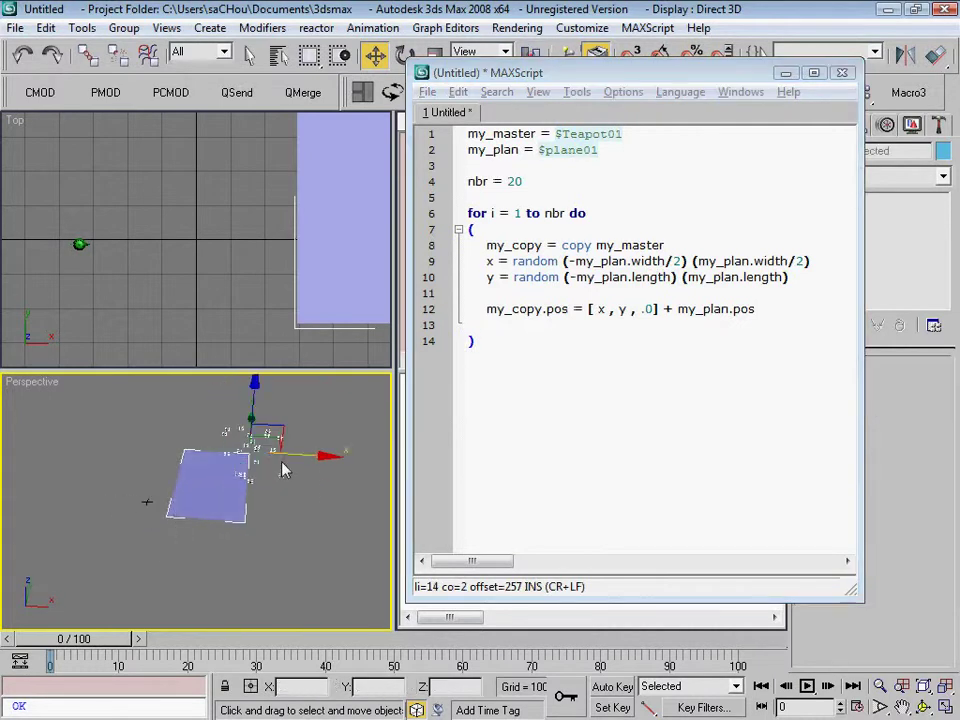
Maximize the Perspective view, test-run the scatter script, then undo the copies
key(alt+w)
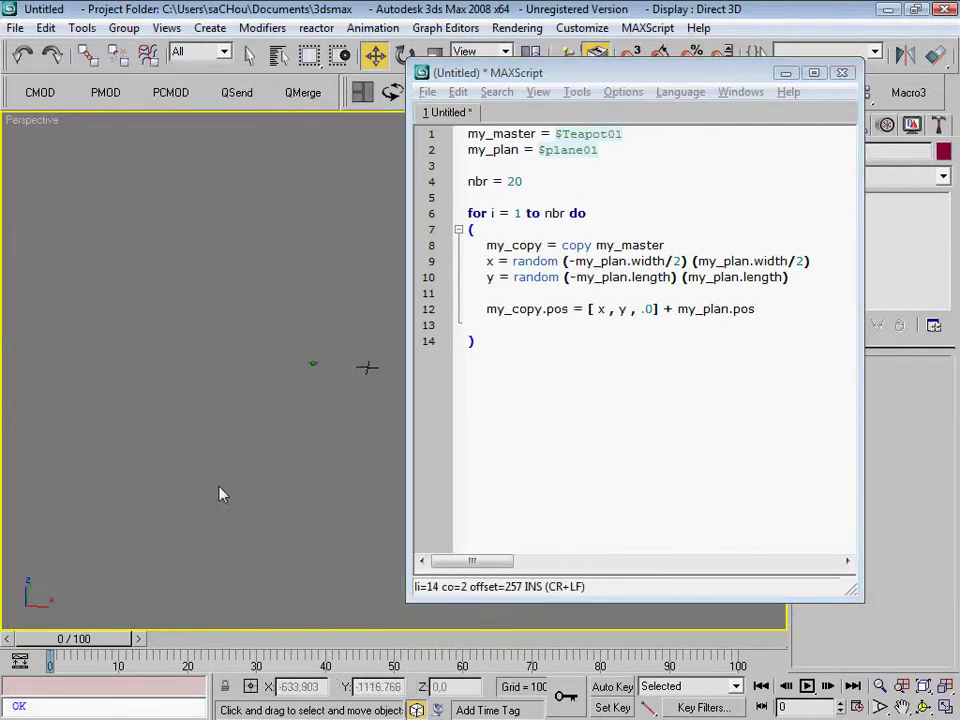
middle_drag(204, 452, 144, 369)
scroll(107, 445, up, 3)
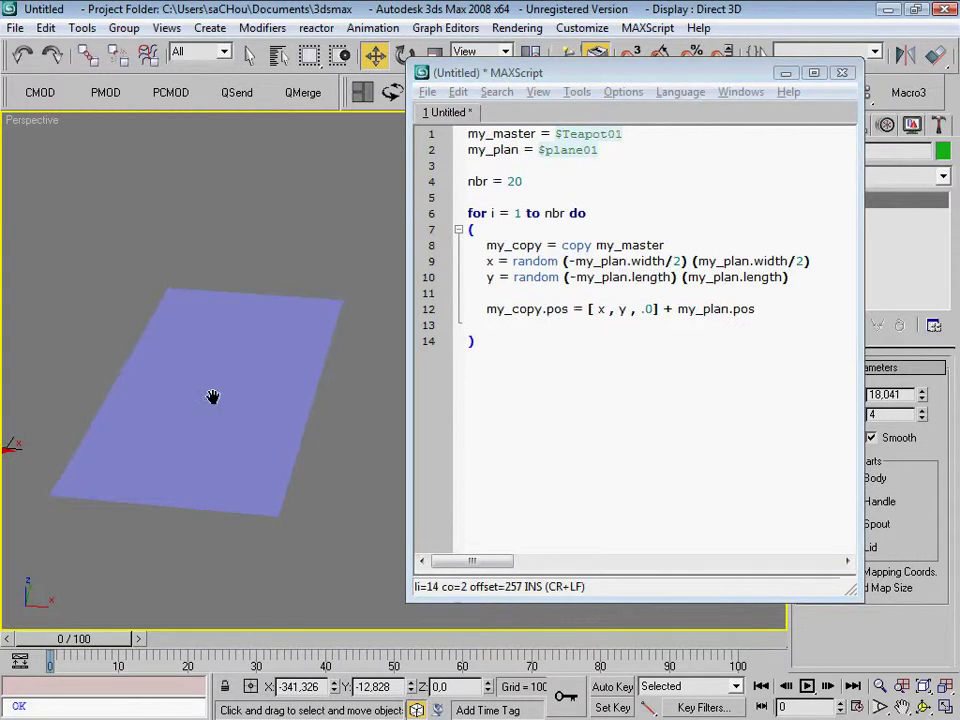
middle_drag(212, 396, 298, 360)
click(588, 395)
key(ctrl+e)
mouse_move(377, 364)
middle_down()
mouse_move(299, 392)
mouse_move(231, 390)
middle_up()
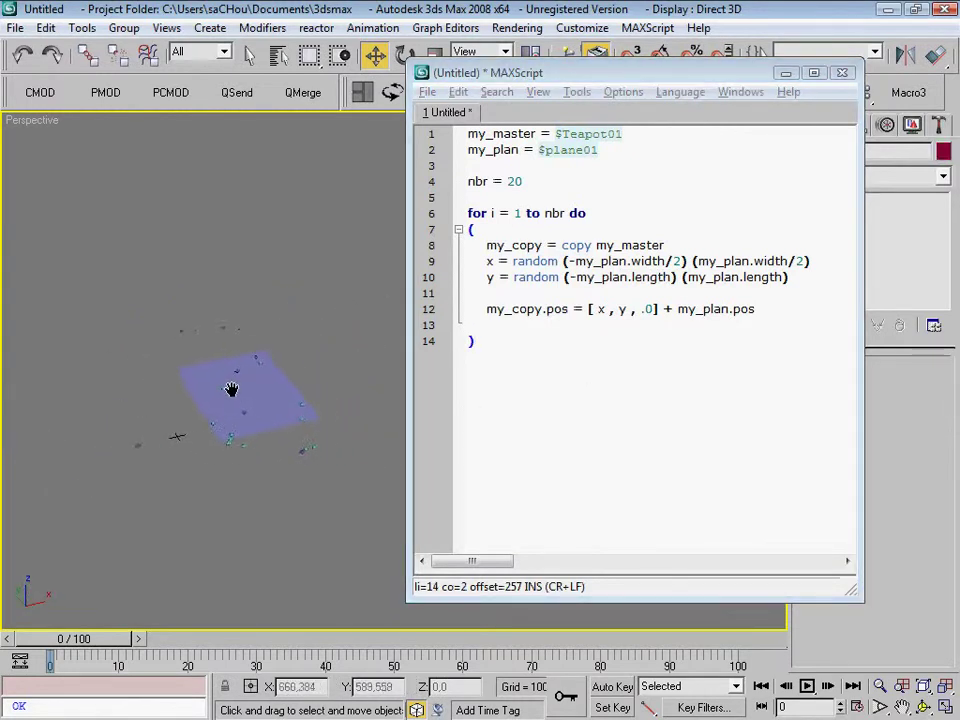
key(ctrl+z)
Add /2 to both y bounds on line 10, rerun the scatter, then undo it
click(670, 278)
text(/2)
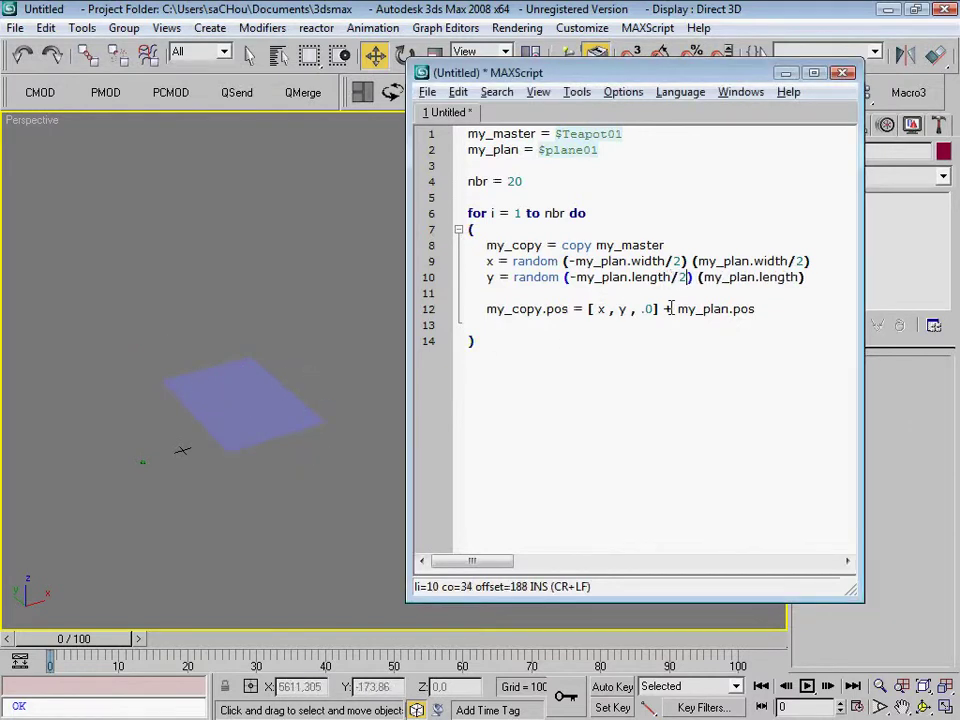
click(800, 277)
text(/2)
key(Down)
key(ctrl+e)
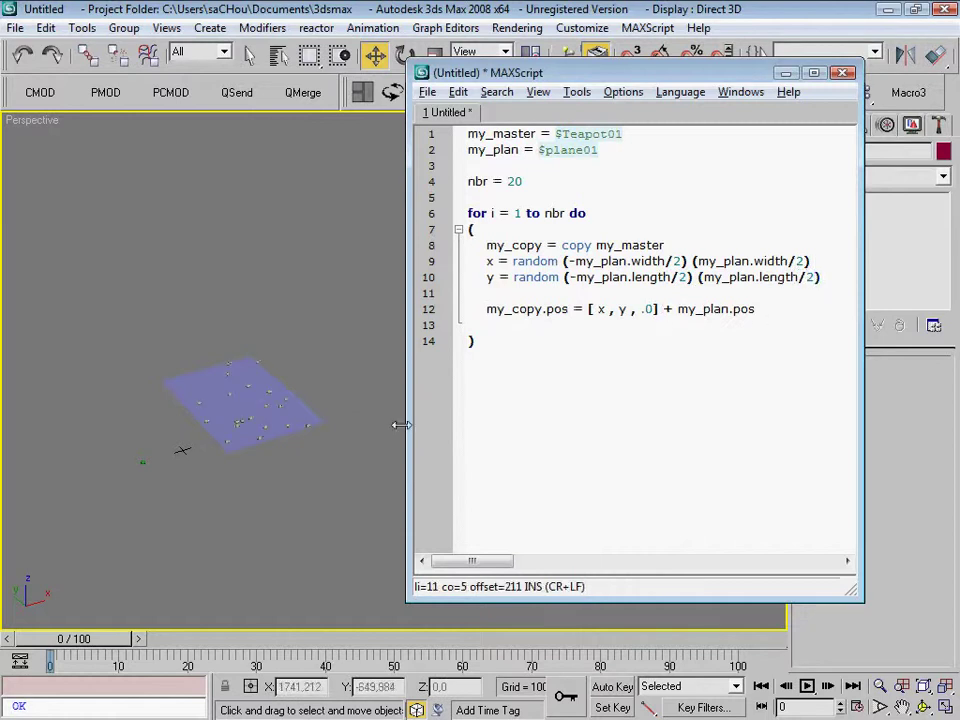
scroll(291, 443, up, 3)
middle_drag(291, 443, 280, 413)
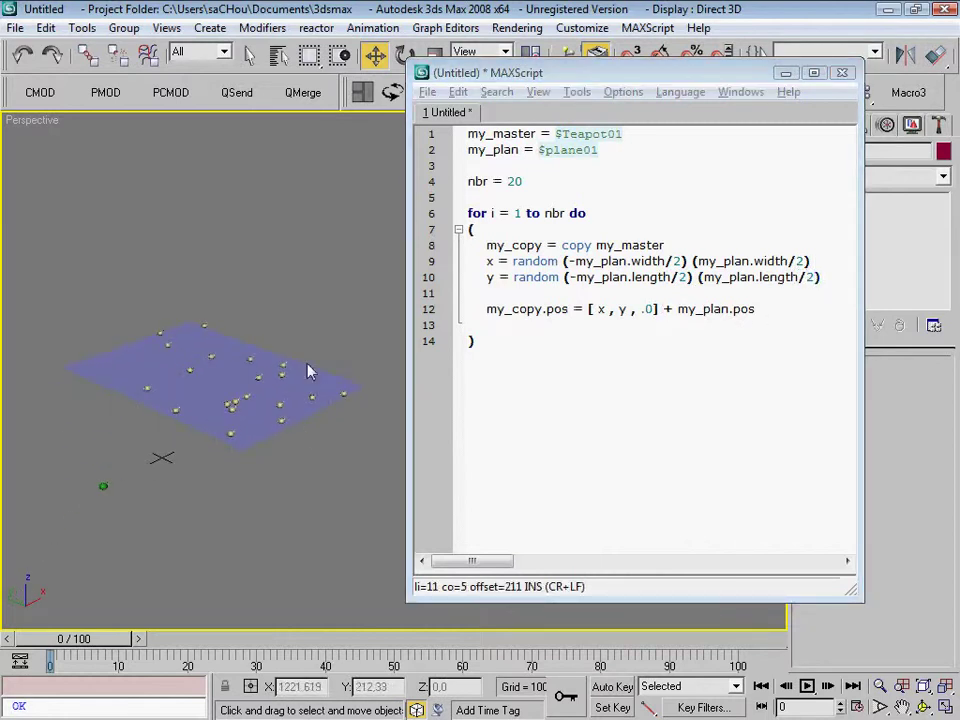
key(ctrl+z)
key(ctrl+z)
key(ctrl+z)
key(ctrl+z)
key(ctrl+z)
key(ctrl+z)
key(ctrl+z)
alt+middle_drag(249, 416, 229, 432)
Change the copy count nbr from 20 to 200 and run the script
click(508, 181)
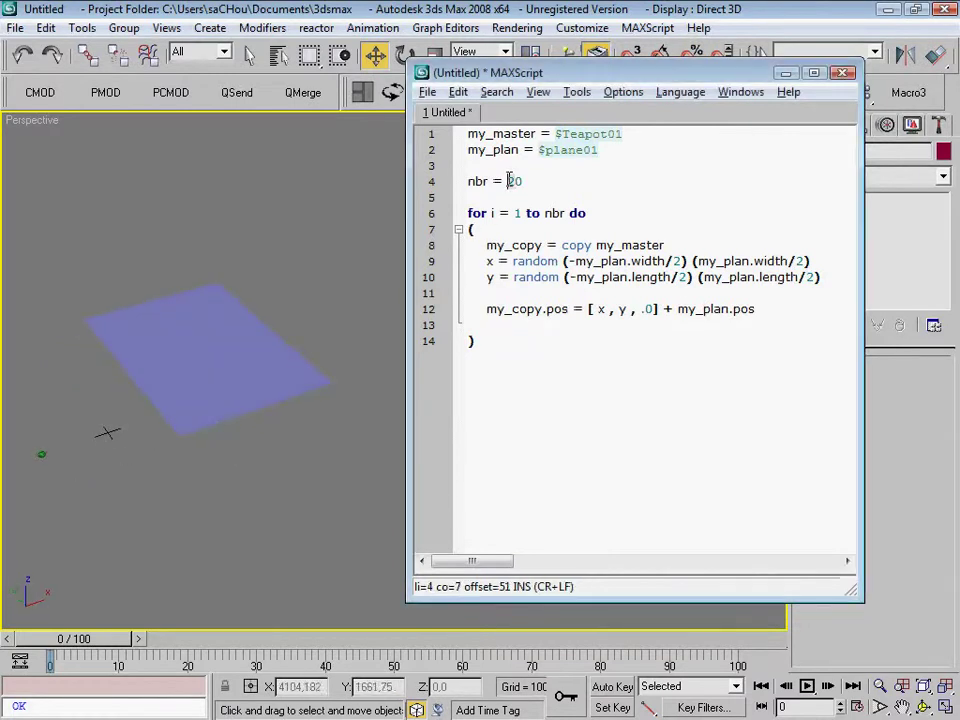
double_click(514, 182)
text(200)
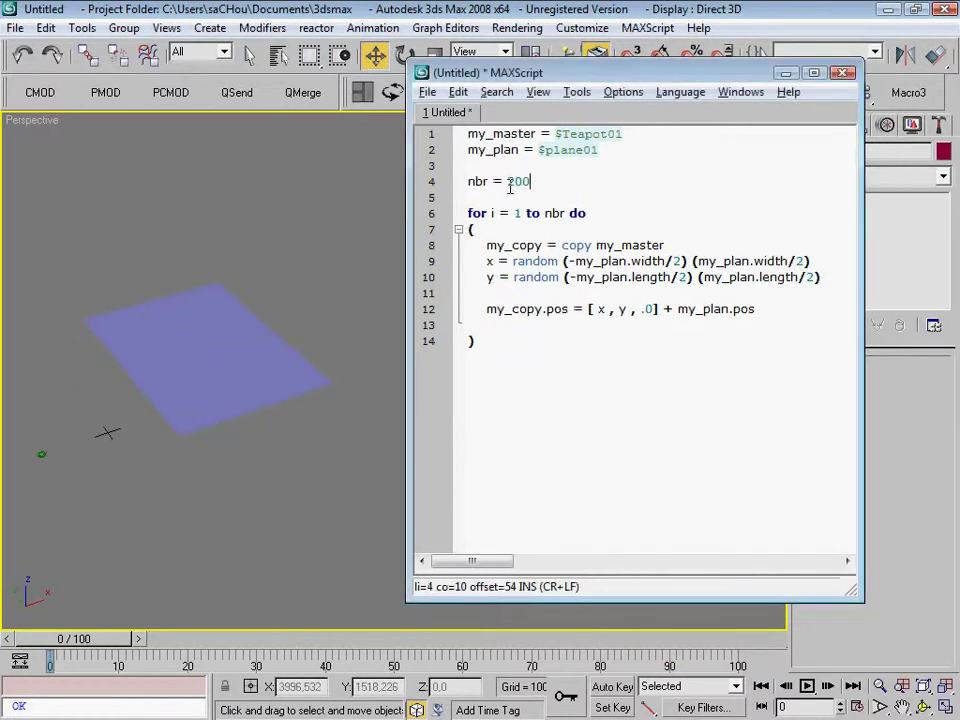
click(560, 277)
key(ctrl+e)
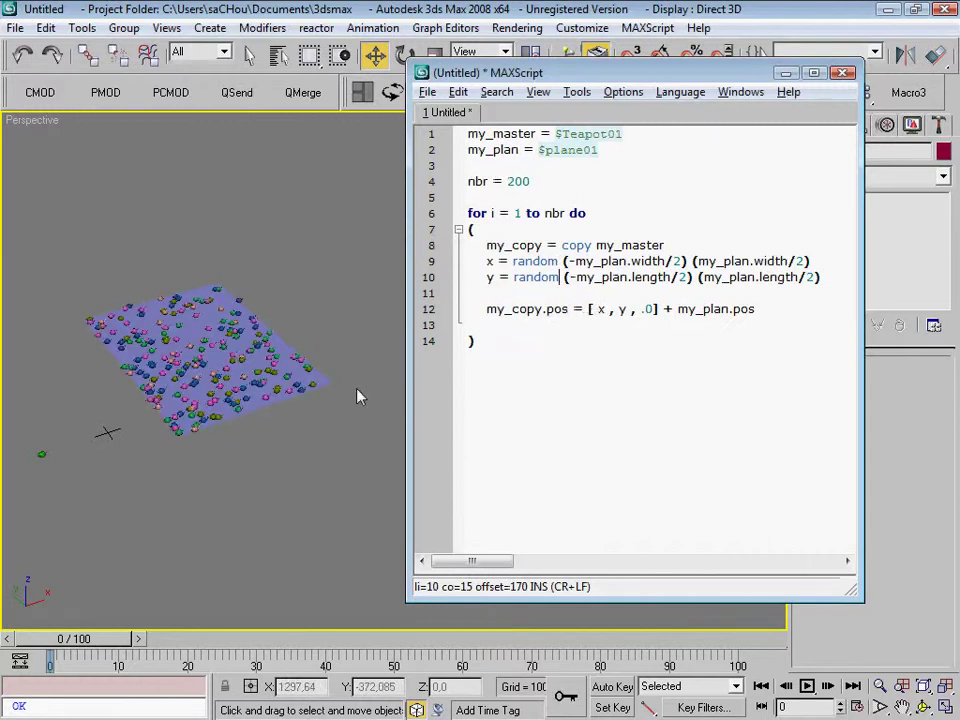
scroll(279, 399, up, 3)
middle_drag(257, 411, 343, 410)
scroll(343, 410, up, 2)
scroll(300, 400, down, 3)
scroll(287, 397, up, 3)
scroll(287, 397, up, 2)
scroll(287, 397, down, 2)
scroll(200, 280, down, 2)
scroll(200, 280, down, 2)
middle_drag(220, 300, 251, 330)
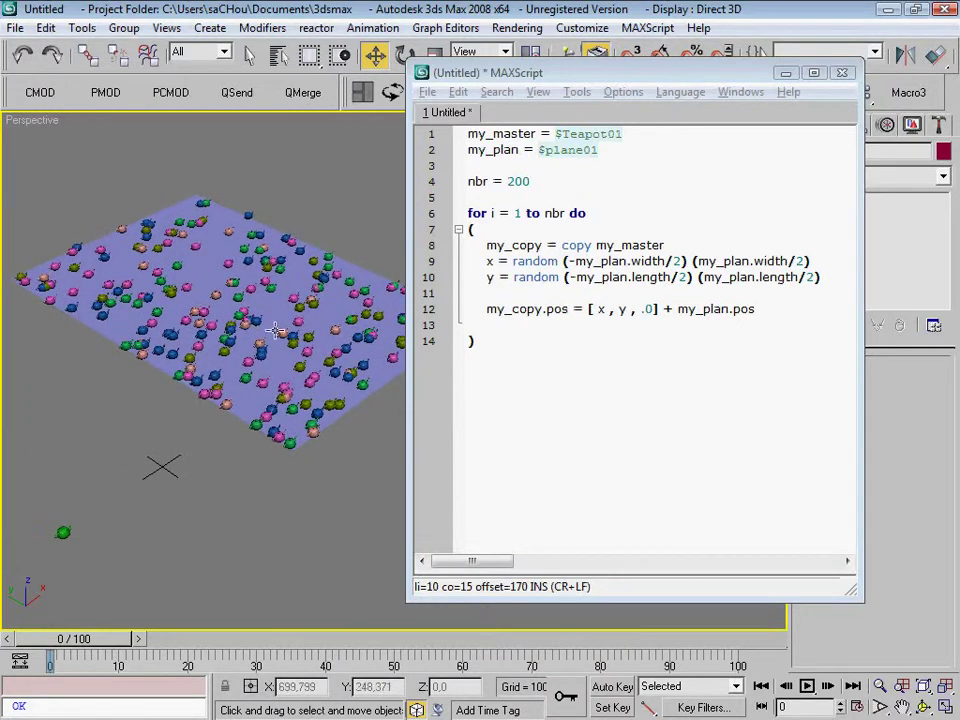
Insert a new line after the position line inside the loop and set the editor aside
click(752, 310)
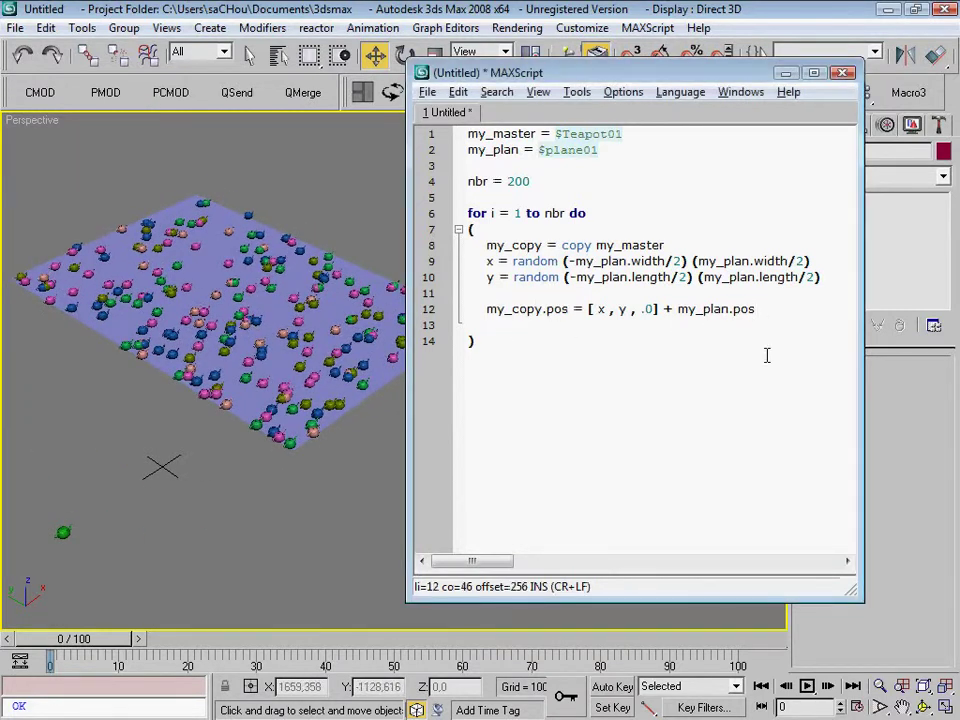
key(Return)
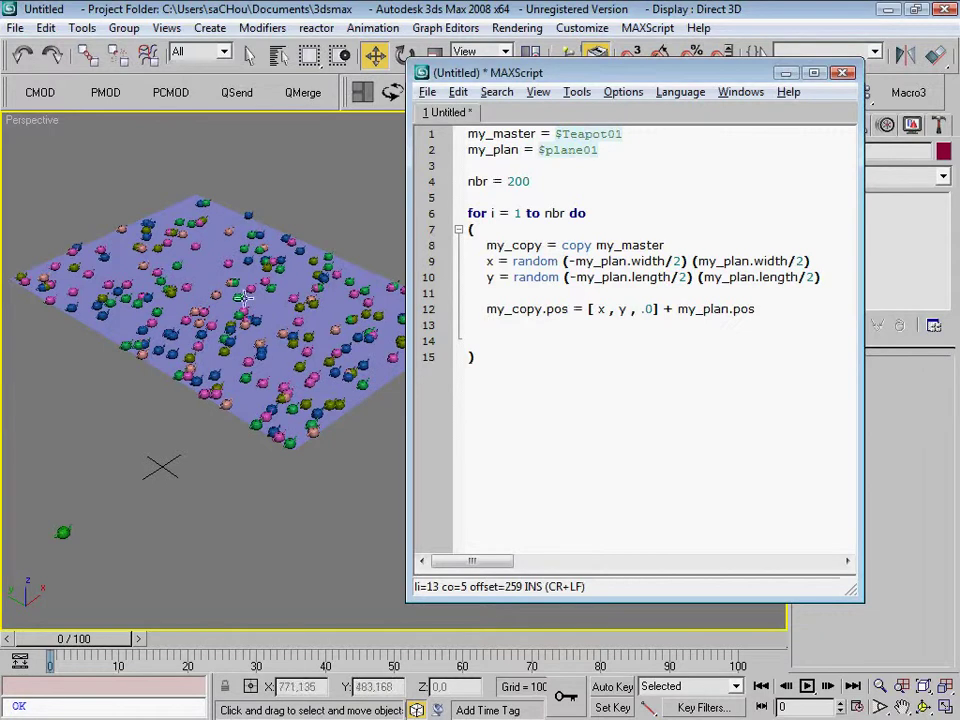
click(786, 73)
Clear the Listener and list the master teapot's properties with show $teapot01
right_click(476, 334)
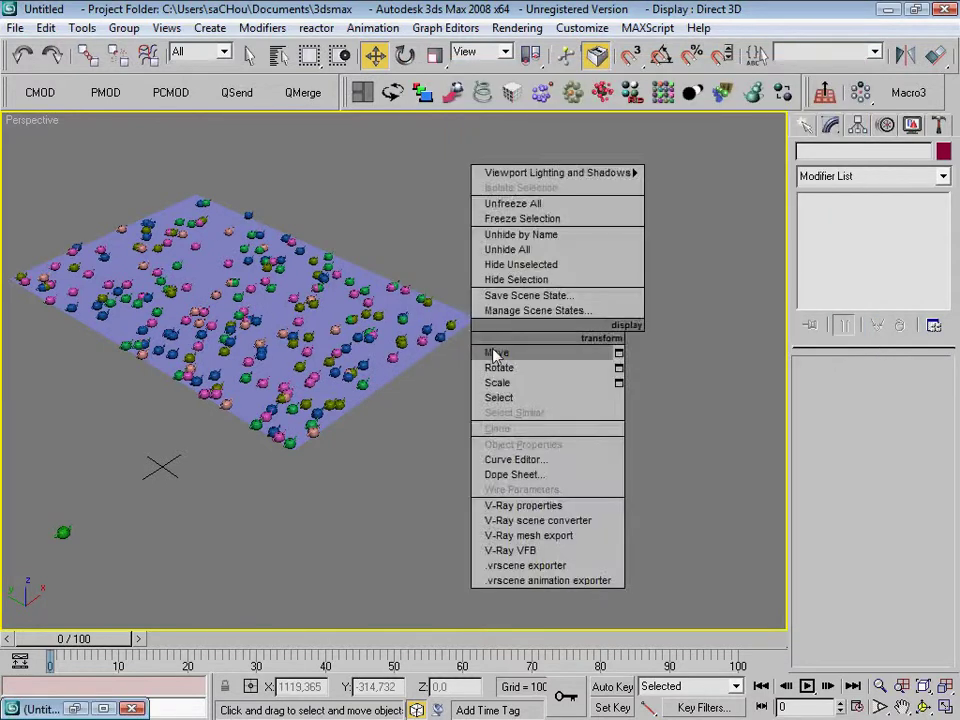
key(alt+w)
key(ctrl+d)
text(show)
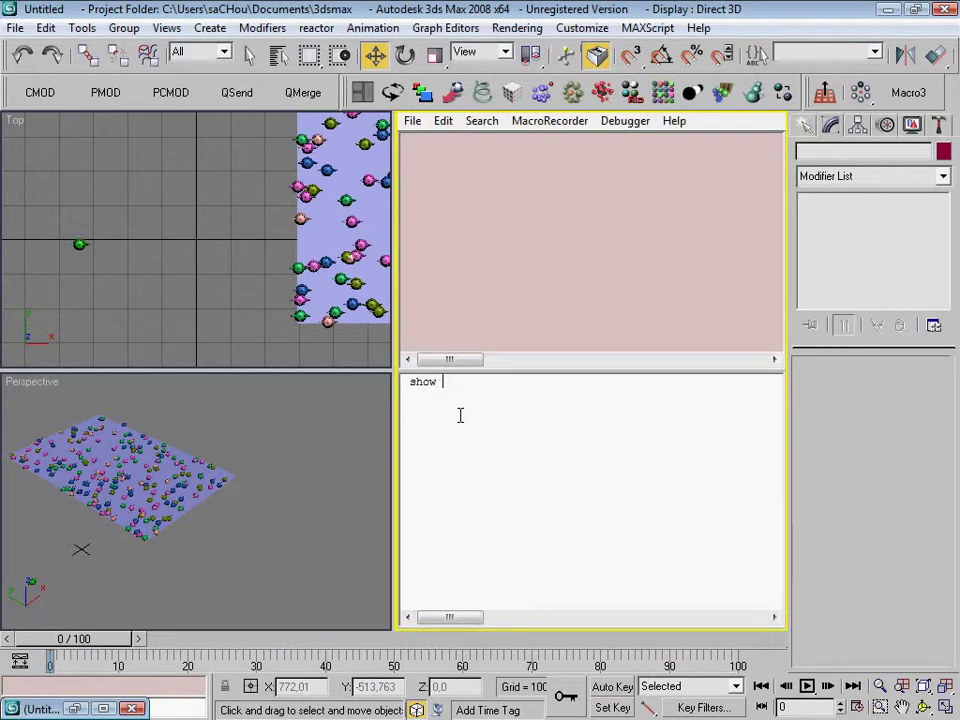
middle_drag(270, 476, 208, 503)
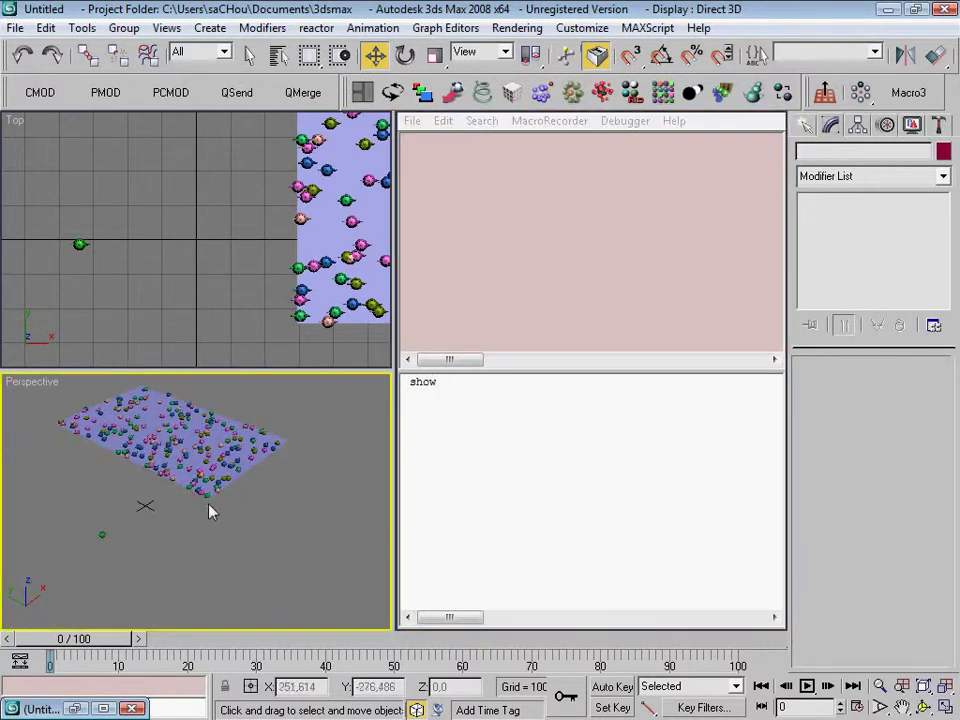
click(101, 531)
click(451, 382)
text(teap)
key(Return)
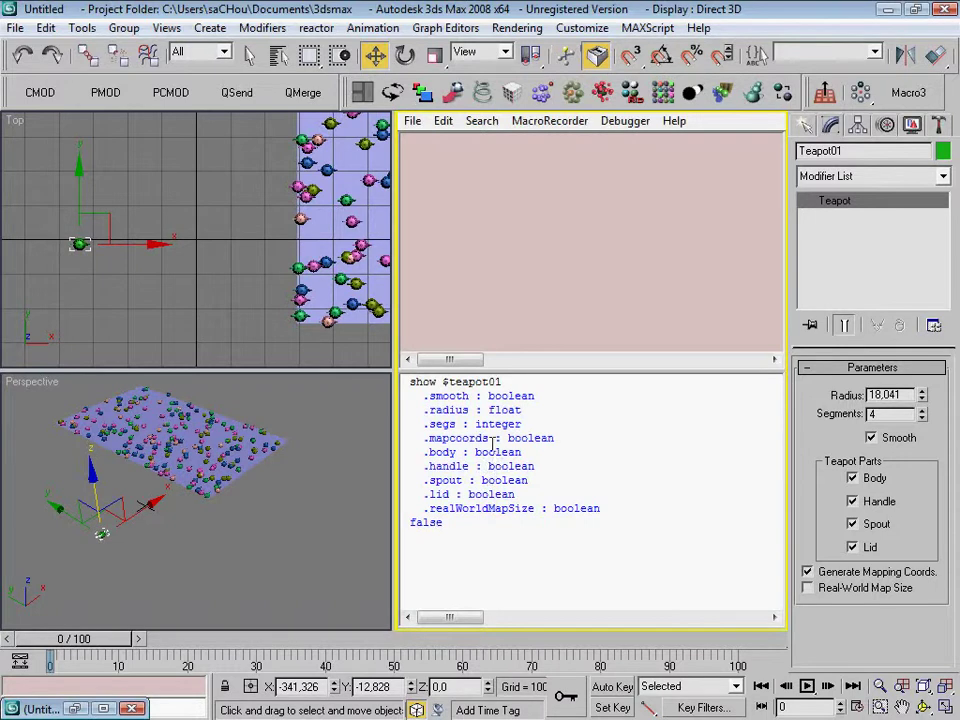
drag(469, 410, 434, 411)
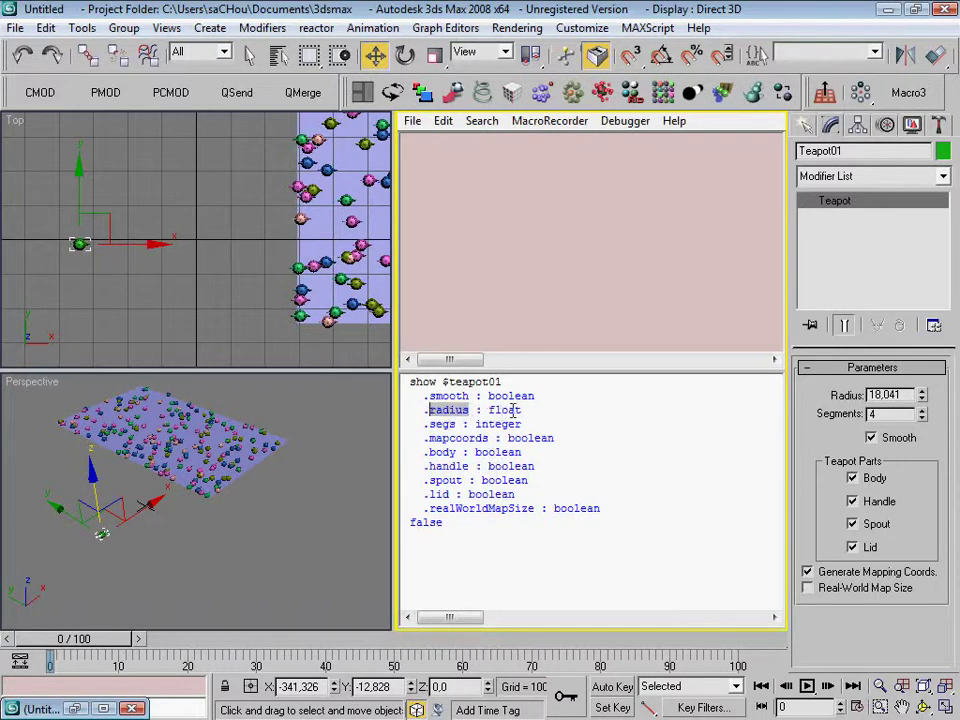
click(904, 395)
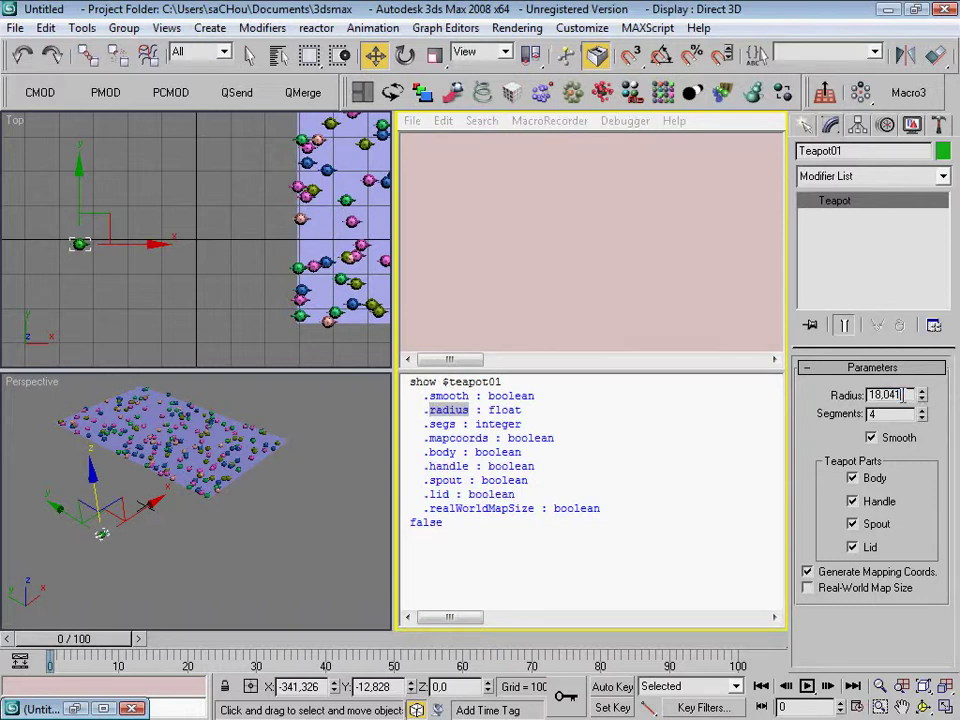
Query $teapot01.radius (18.0409) and switch back to the scatter script
click(456, 555)
text($teapot01.radius)
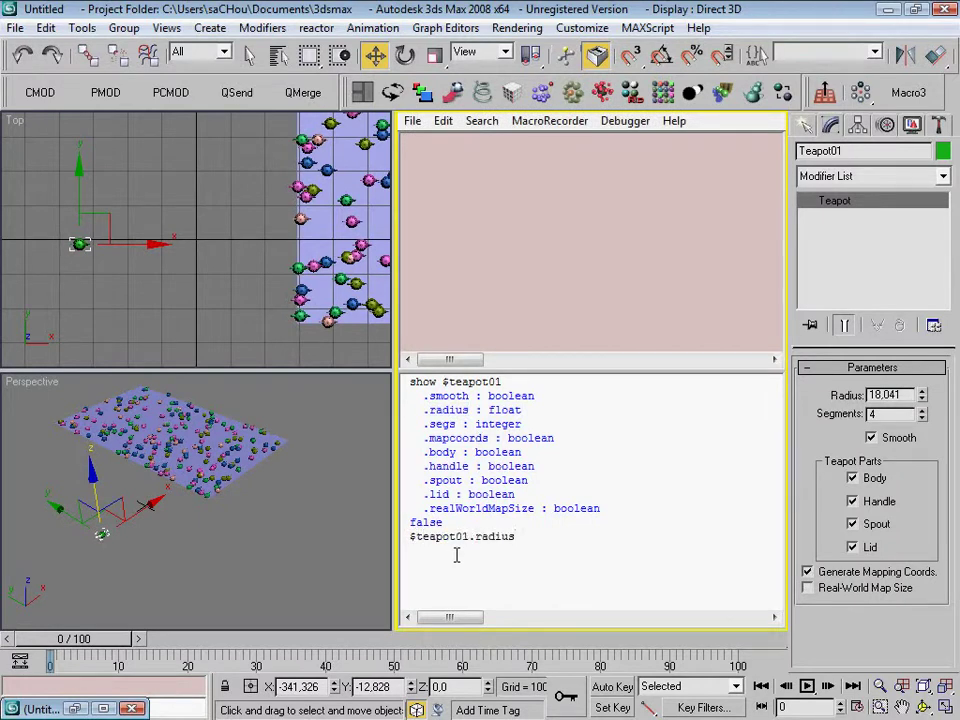
key(Return)
drag(483, 546, 398, 541)
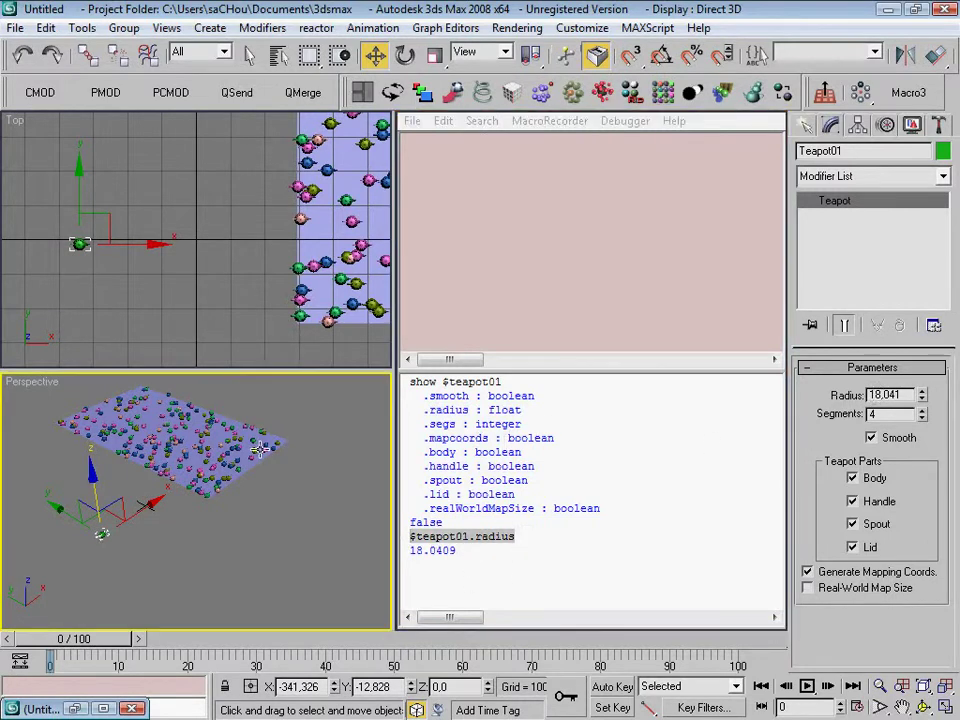
key(alt+Tab)
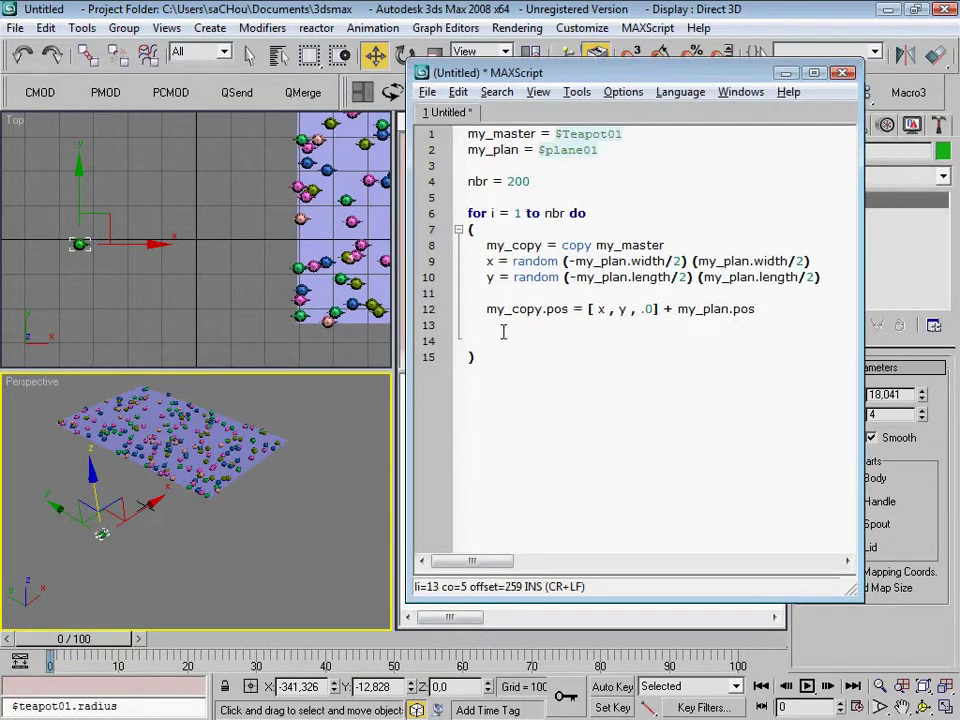
Type line 13 as 'my_copy.radius = random 5 30' inside the loop
text(my_copy)
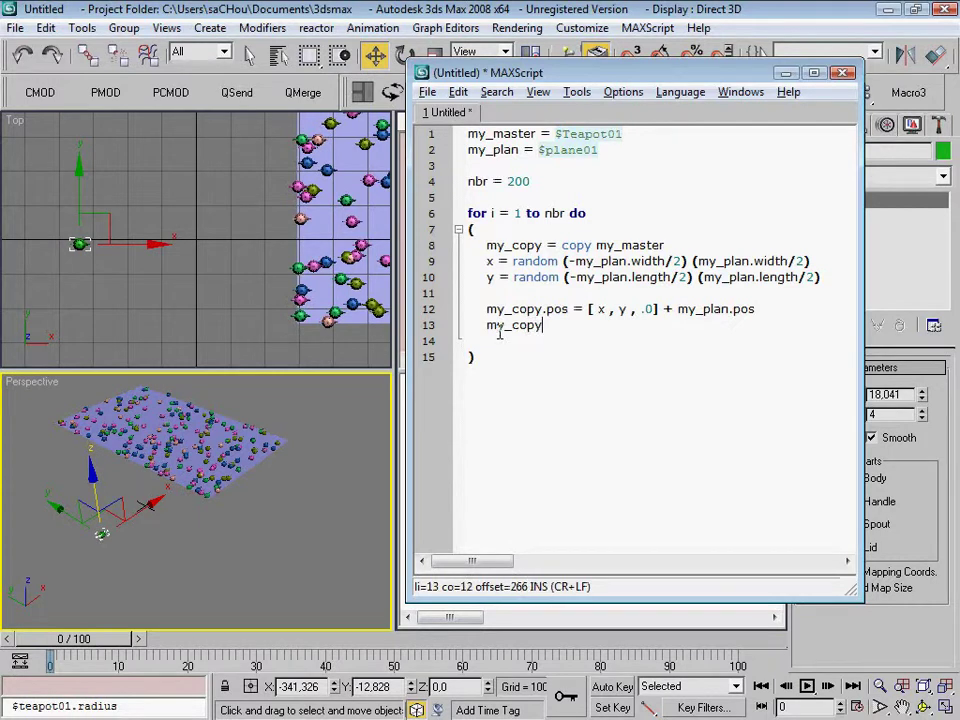
text(.pos)
key(BackSpace)
key(BackSpace)
key(BackSpace)
text(radius)
text( = random )
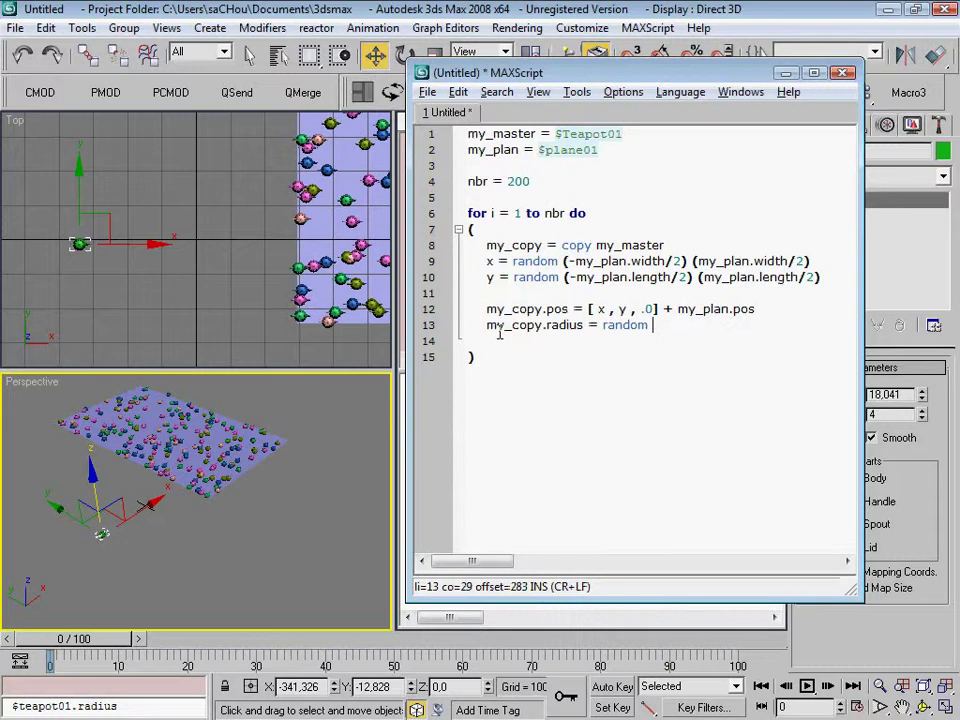
text(5 30)
Delete the old teapot copies and rerun the script for random-radius teapots
alt+middle_drag(252, 510, 193, 446)
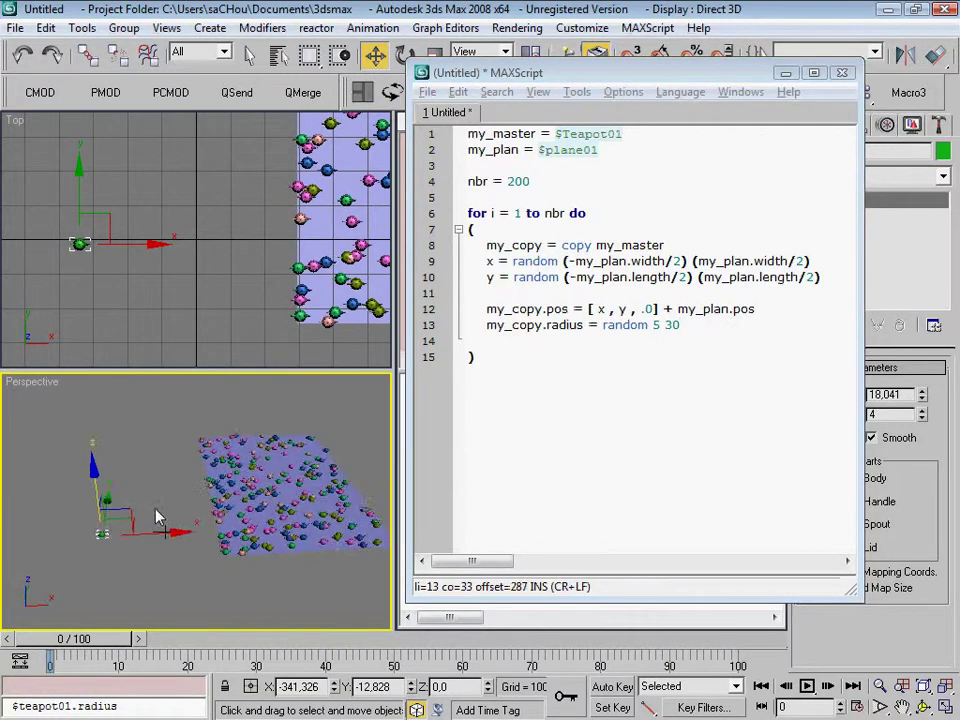
drag(193, 446, 315, 558)
scroll(315, 558, up, 5)
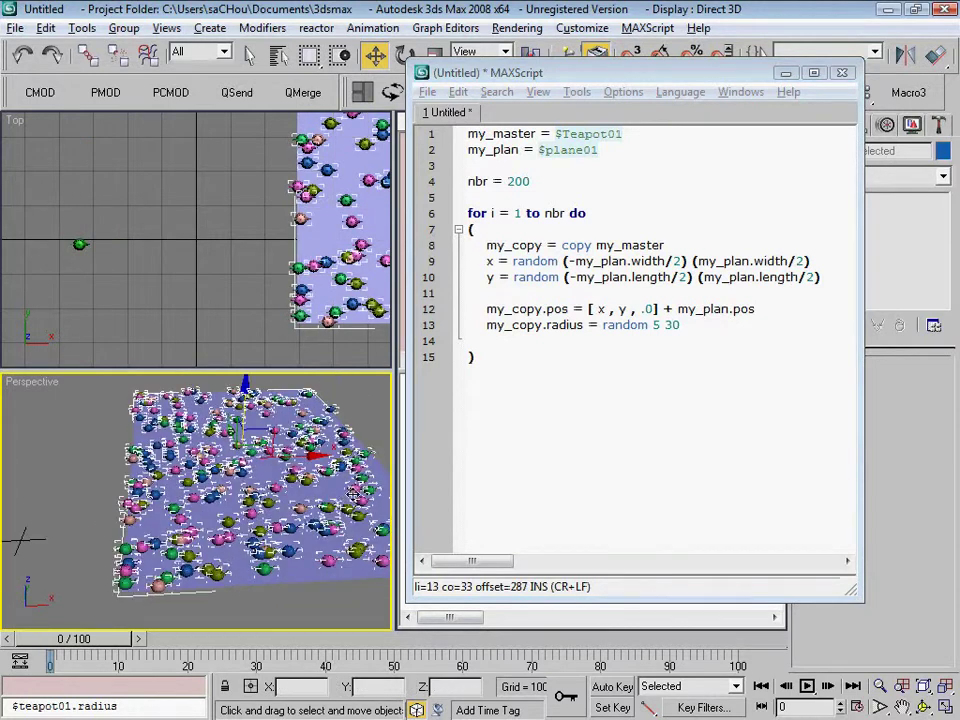
key(Delete)
scroll(263, 487, down, 3)
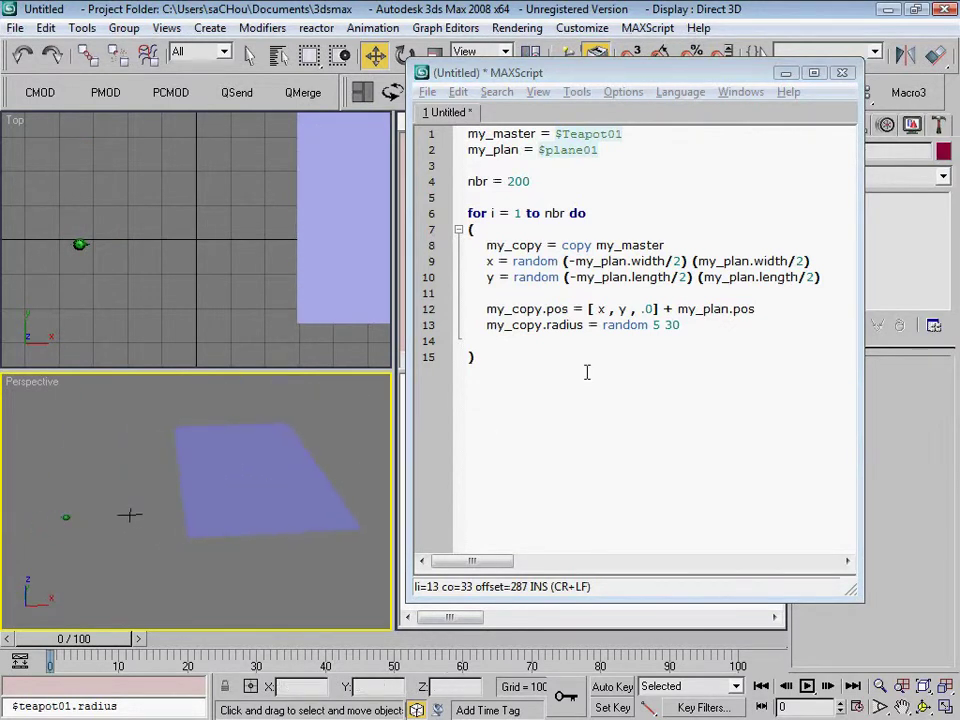
click(630, 343)
key(ctrl+e)
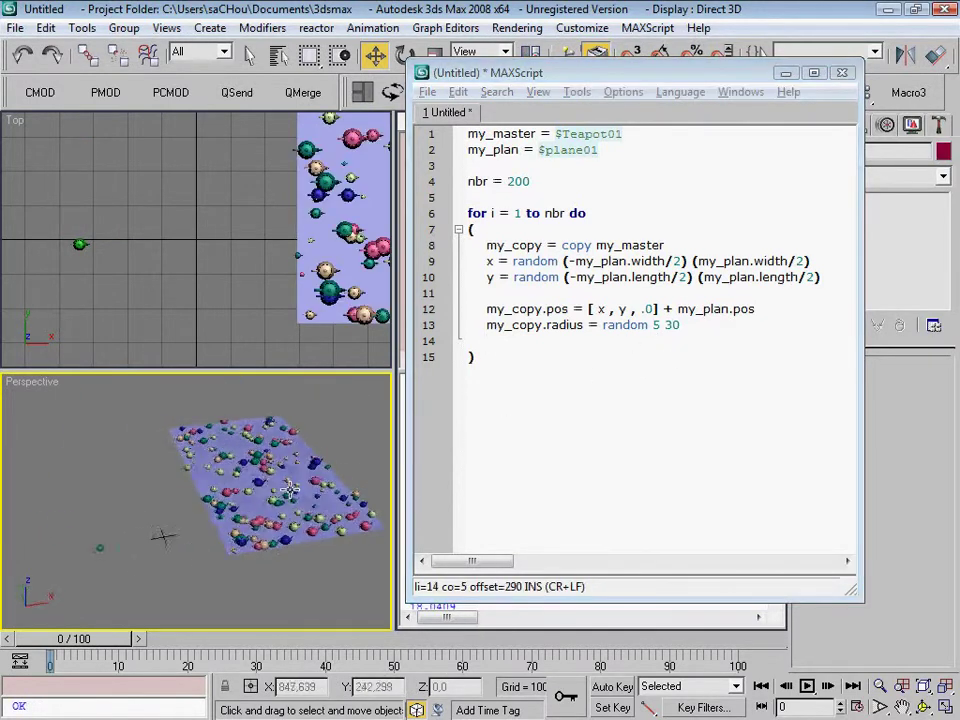
Orbit the maximized Perspective view to inspect the varied-size teapots across the plane
scroll(185, 466, up, 5)
mouse_move(185, 466)
alt+middle_down()
mouse_move(223, 463)
mouse_move(251, 521)
alt+middle_up()
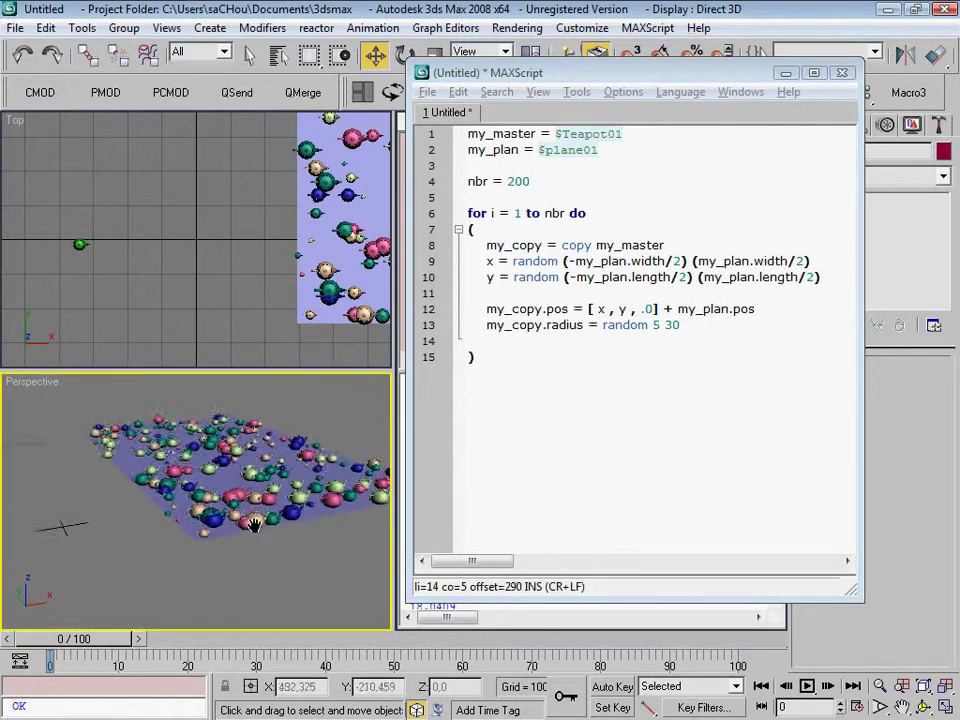
key(alt+w)
click(786, 72)
scroll(400, 420, down, 4)
mouse_move(400, 420)
alt+middle_down()
mouse_move(264, 393)
mouse_move(620, 402)
alt+middle_up()
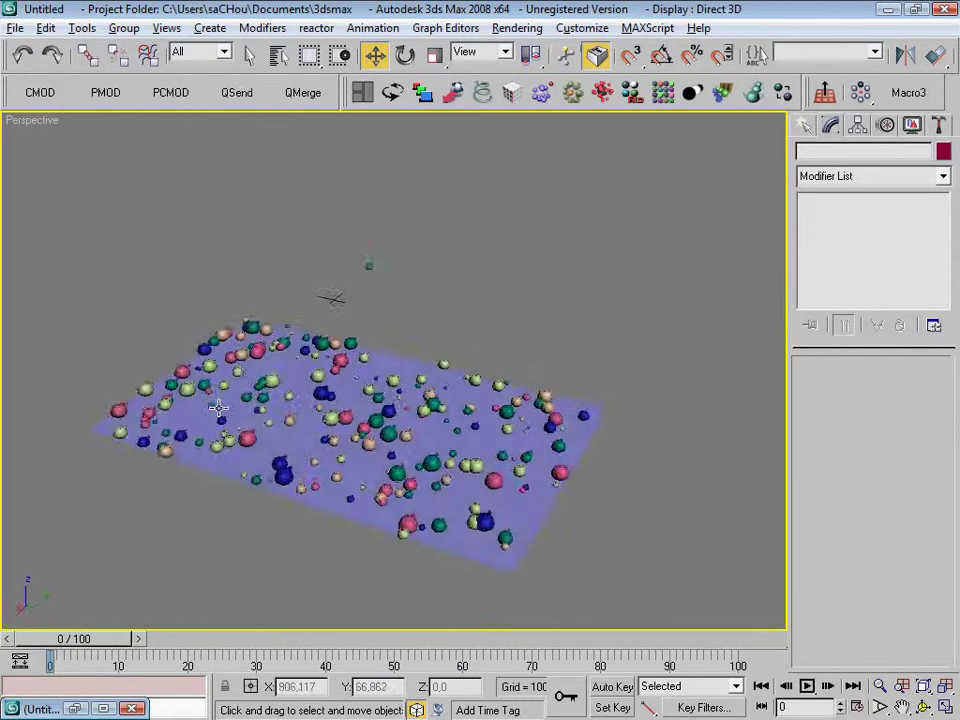
click(74, 708)
click(686, 331)
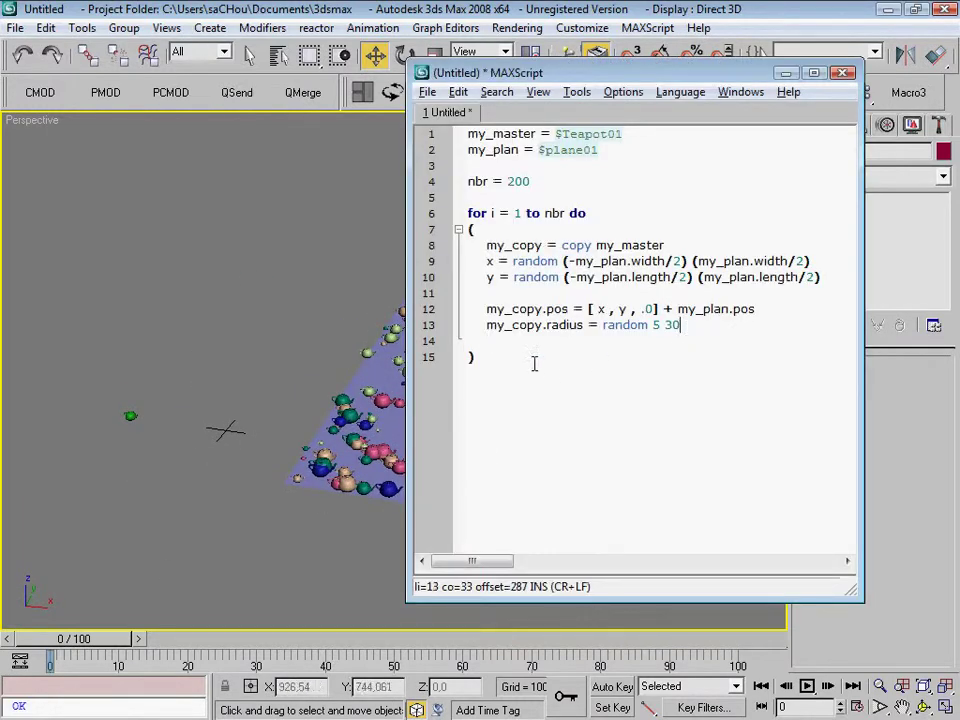
right_click(321, 360)
scroll(311, 364, up, 3)
middle_drag(311, 364, 168, 372)
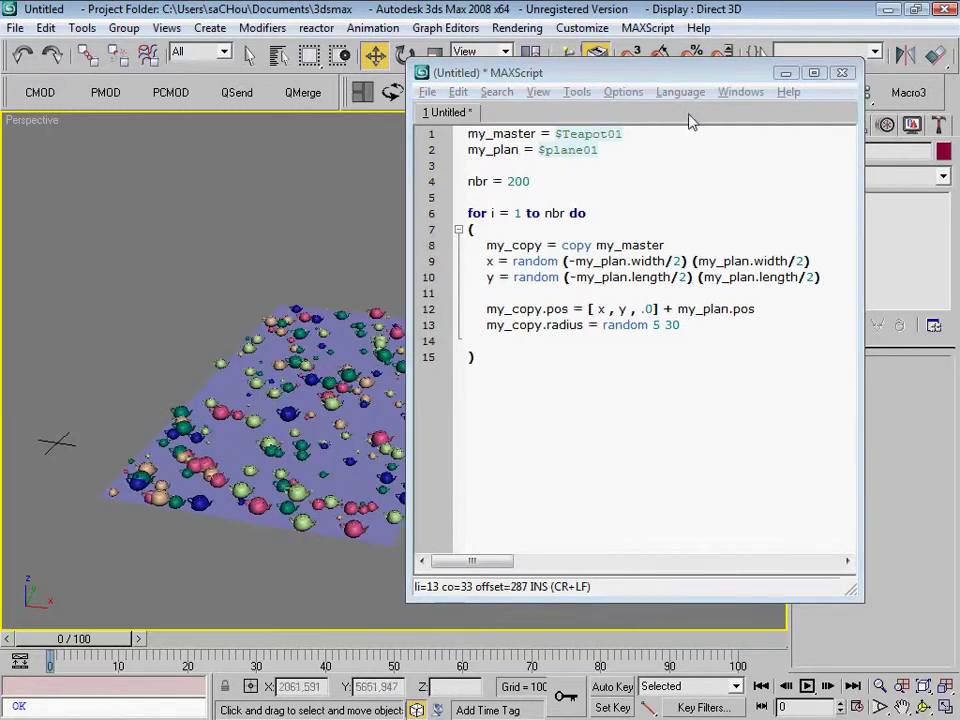
Clear the Listener, select the master teapot and query $teapot01.rotation
click(786, 73)
key(alt+w)
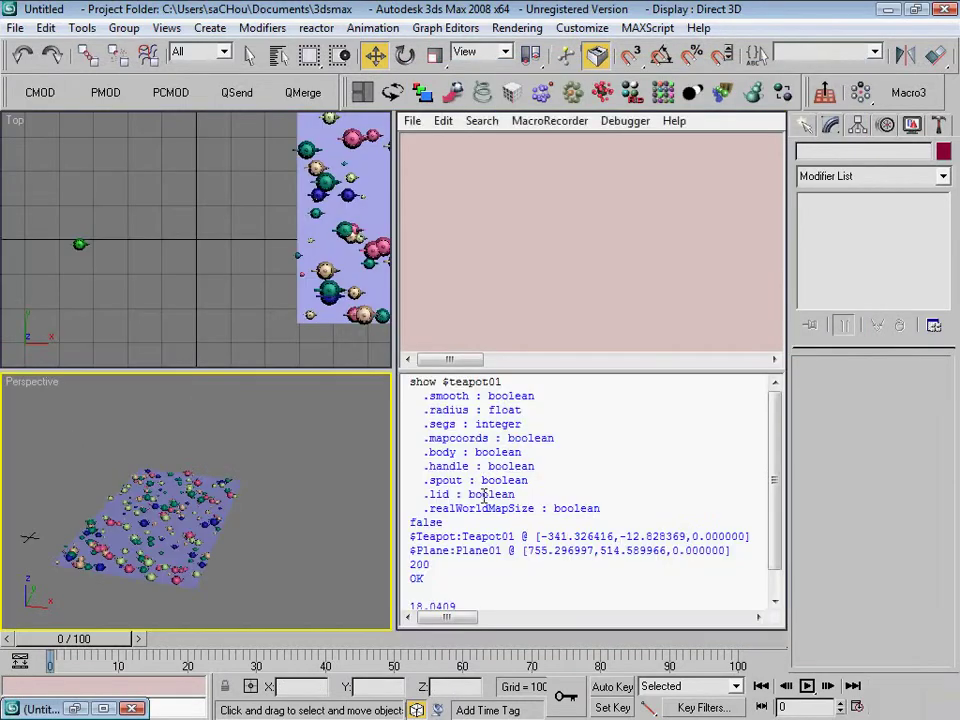
key(ctrl+a)
key(Delete)
alt+middle_drag(272, 484, 85, 520)
click(52, 503)
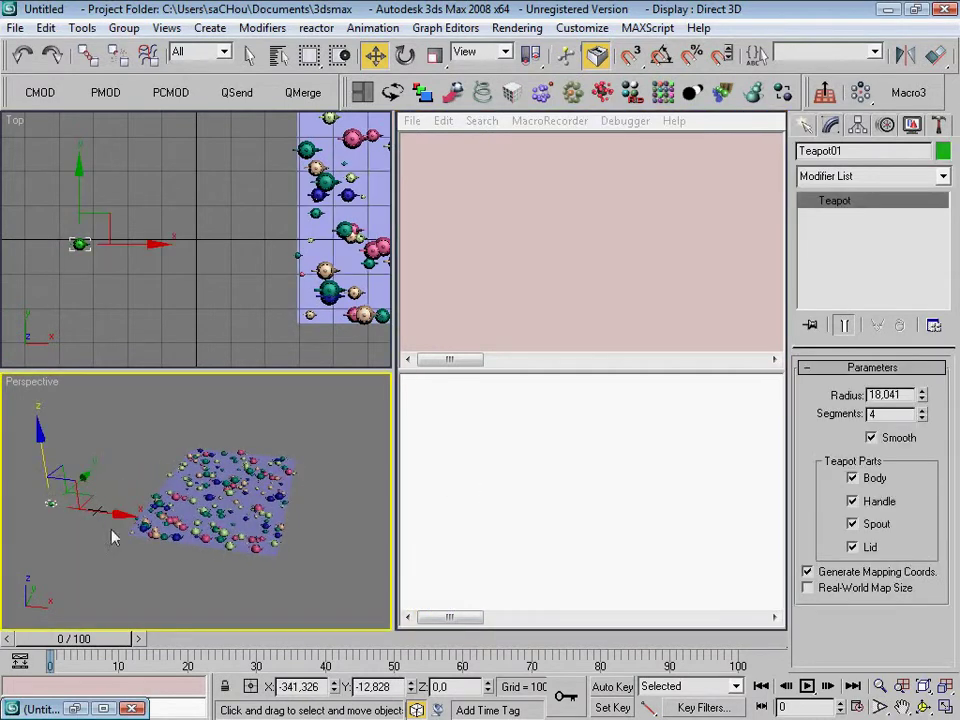
click(450, 467)
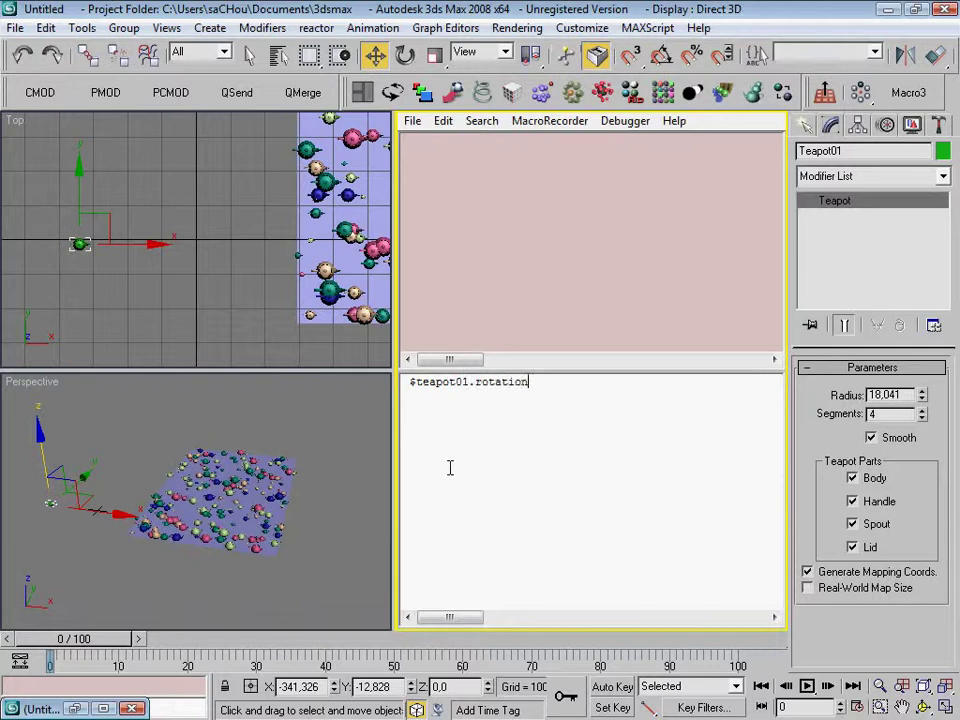
key(Return)
drag(500, 395, 411, 396)
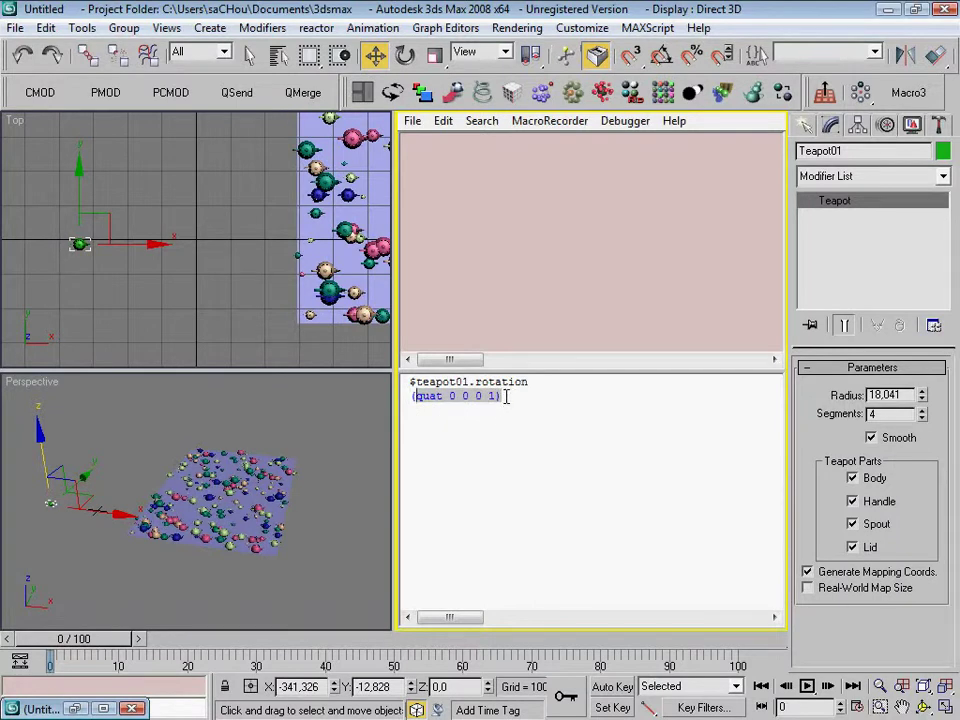
click(506, 396)
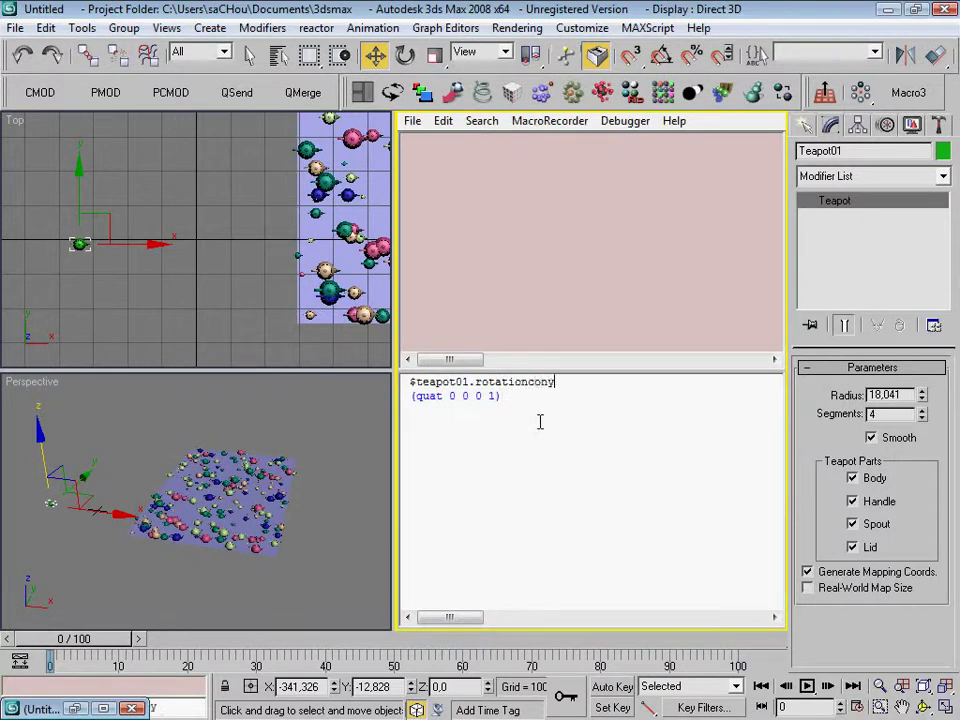
Query the teapot's z_rotation, rotate it about Z, and re-query it (-52.6934)
text(ytol)
text(troller.z_r)
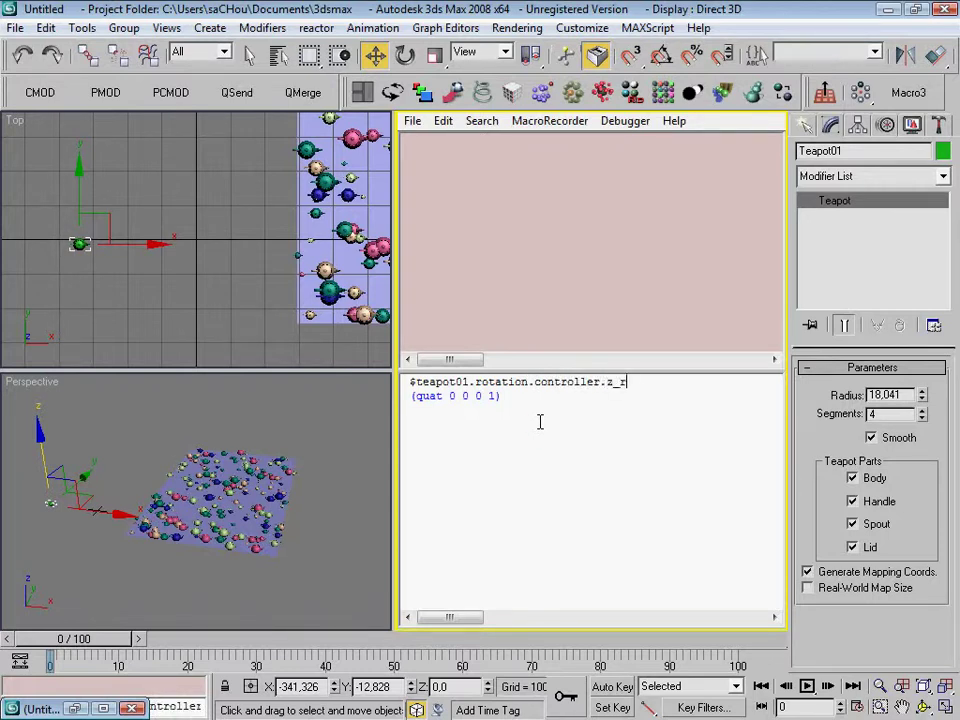
text(n)
key(Return)
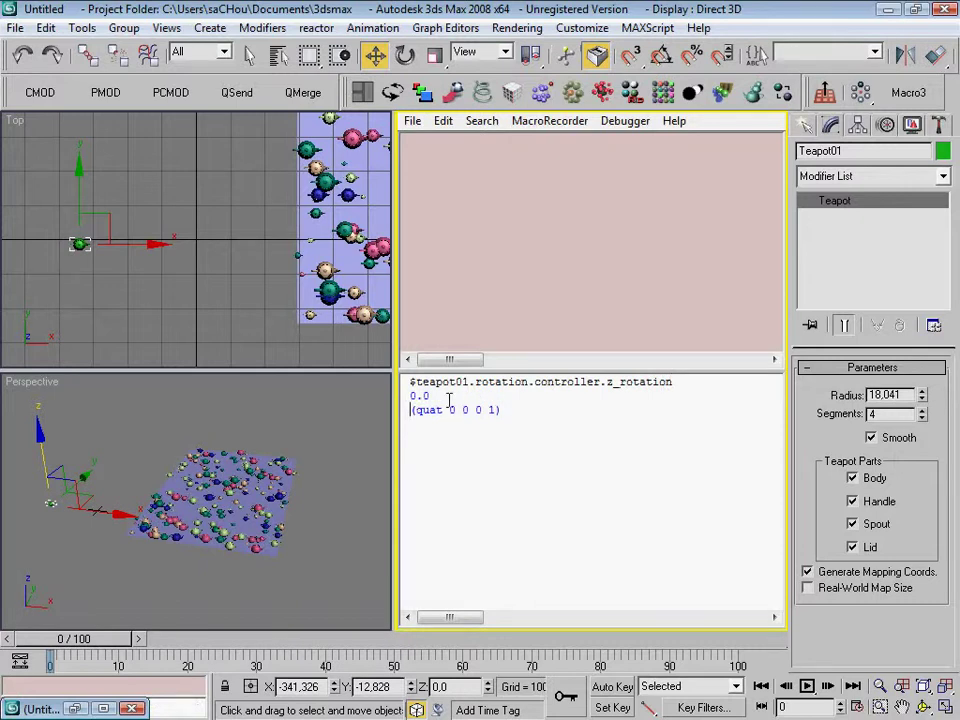
middle_drag(150, 341, 200, 327)
key(e)
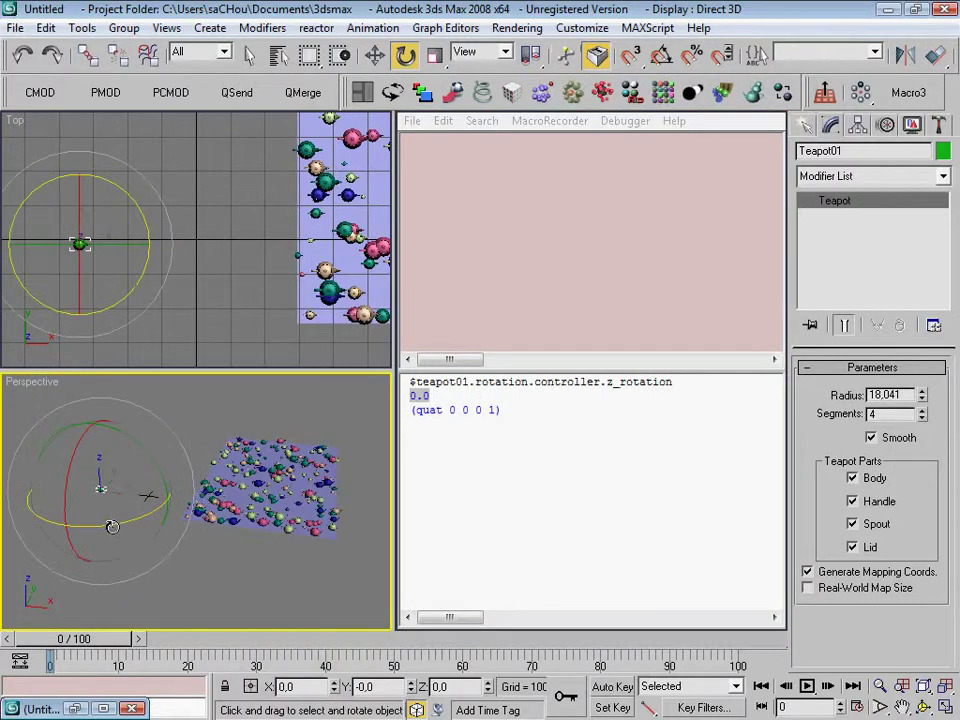
mouse_move(172, 583)
mouse_down()
mouse_move(181, 590)
mouse_move(129, 589)
mouse_up()
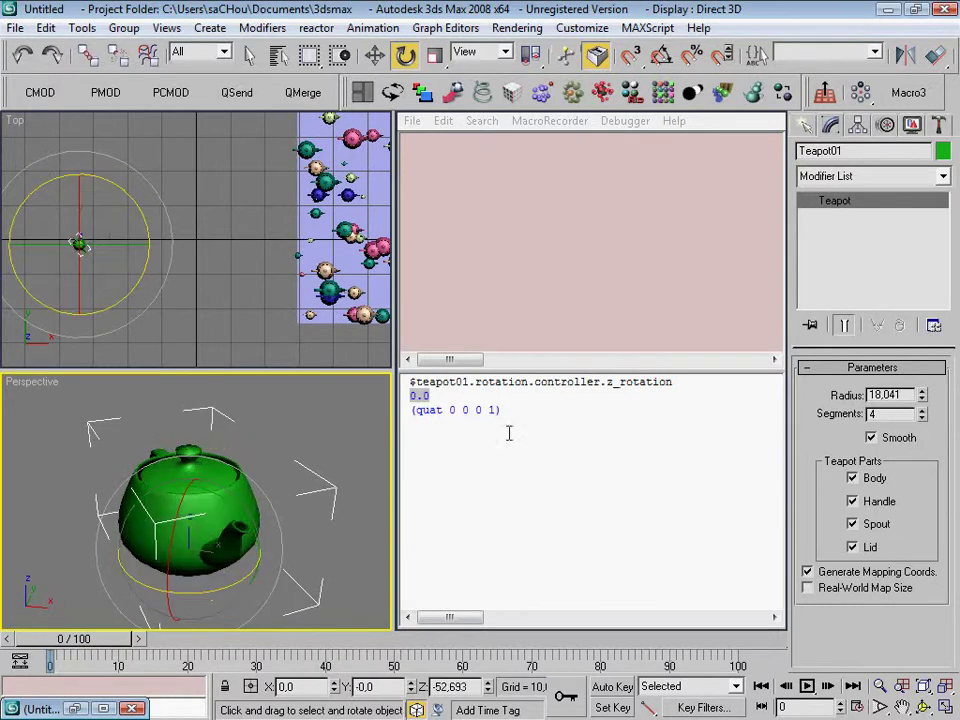
click(680, 387)
key(Return)
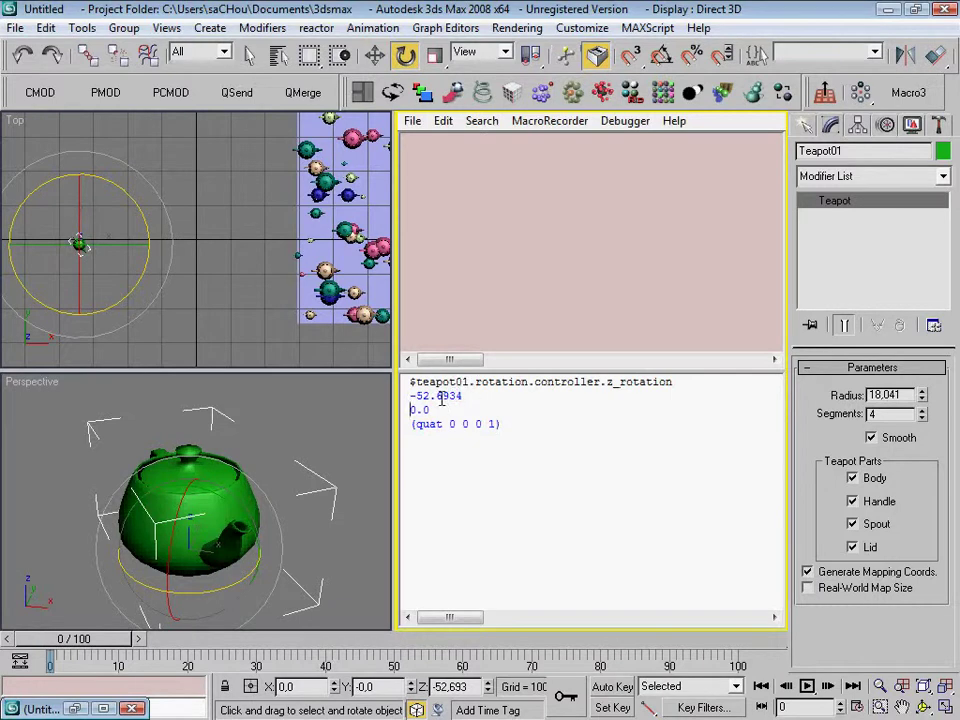
Change the Listener query's axis from z_rotation to y_rotation and bring back the scatter script
click(608, 388)
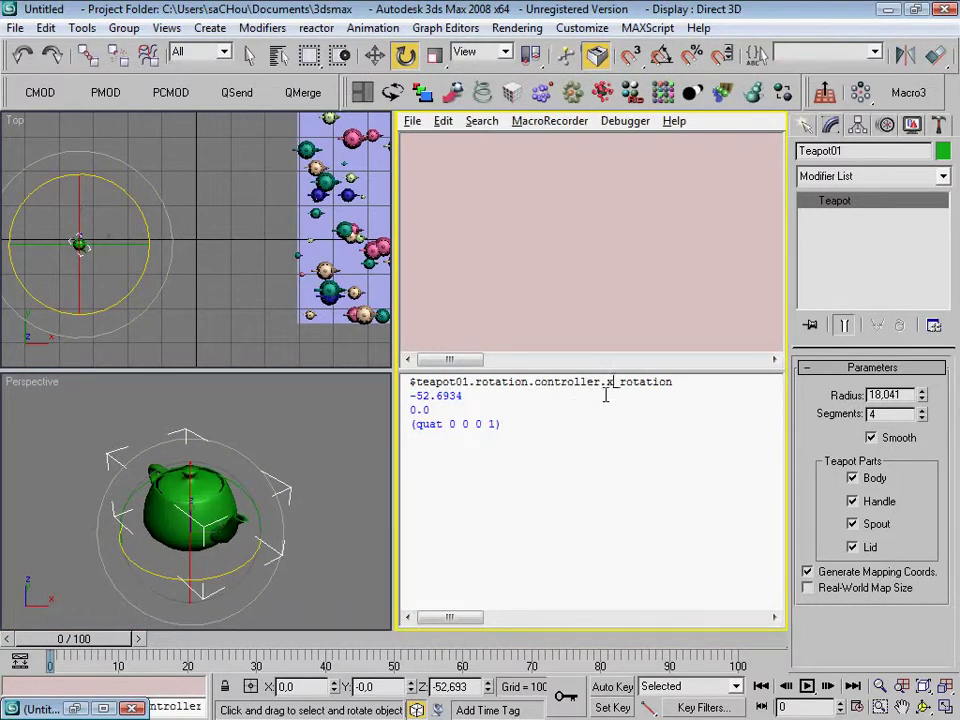
key(Delete)
text(y)
click(75, 708)
Start line 14 with 'my_copy.rotation.controller.z_rotation = random' and delete the existing teapot copies
key(Return)
text(my_copy.rotation.controller.)
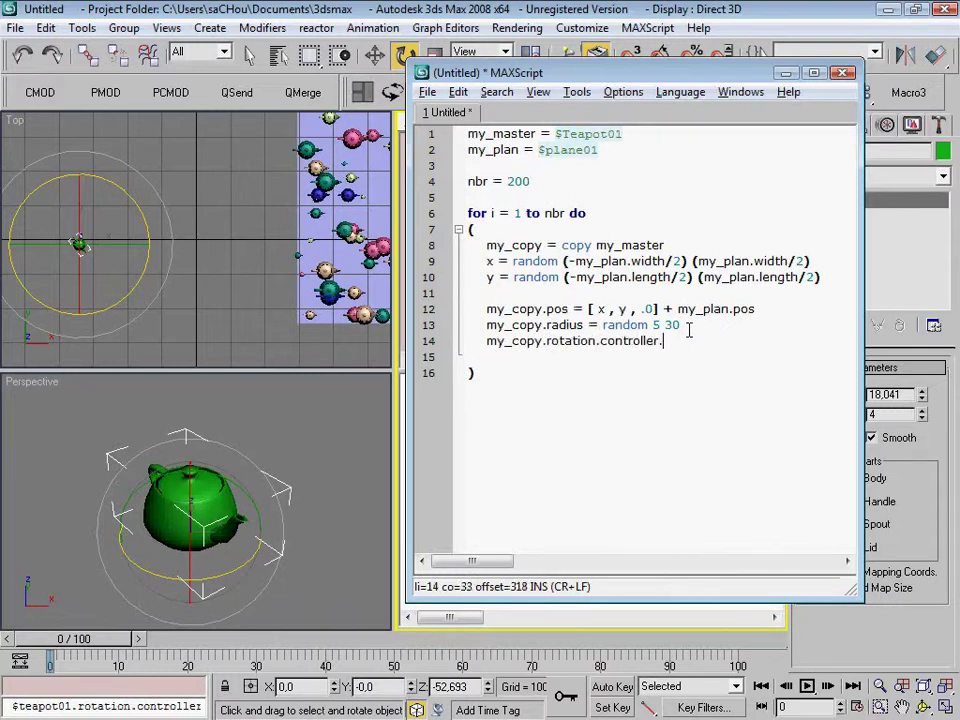
text(z_rotation = random)
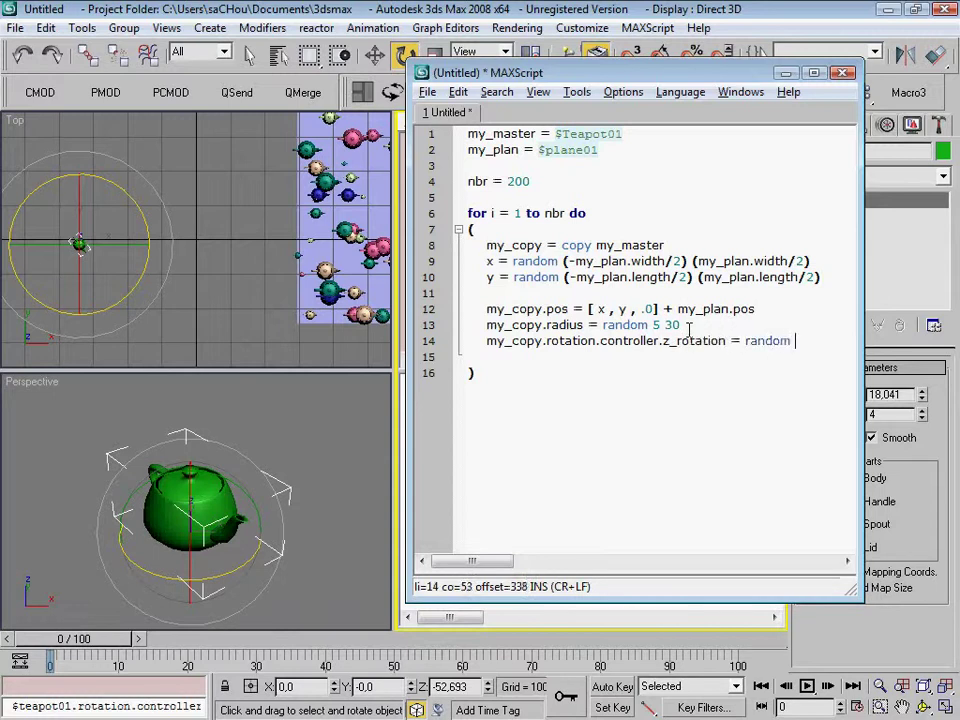
mouse_move(250, 500)
alt+middle_down()
mouse_move(328, 484)
mouse_move(306, 476)
mouse_move(317, 499)
mouse_move(169, 512)
alt+middle_up()
middle_drag(275, 440, 200, 450)
drag(154, 414, 336, 600)
scroll(290, 505, up, 5)
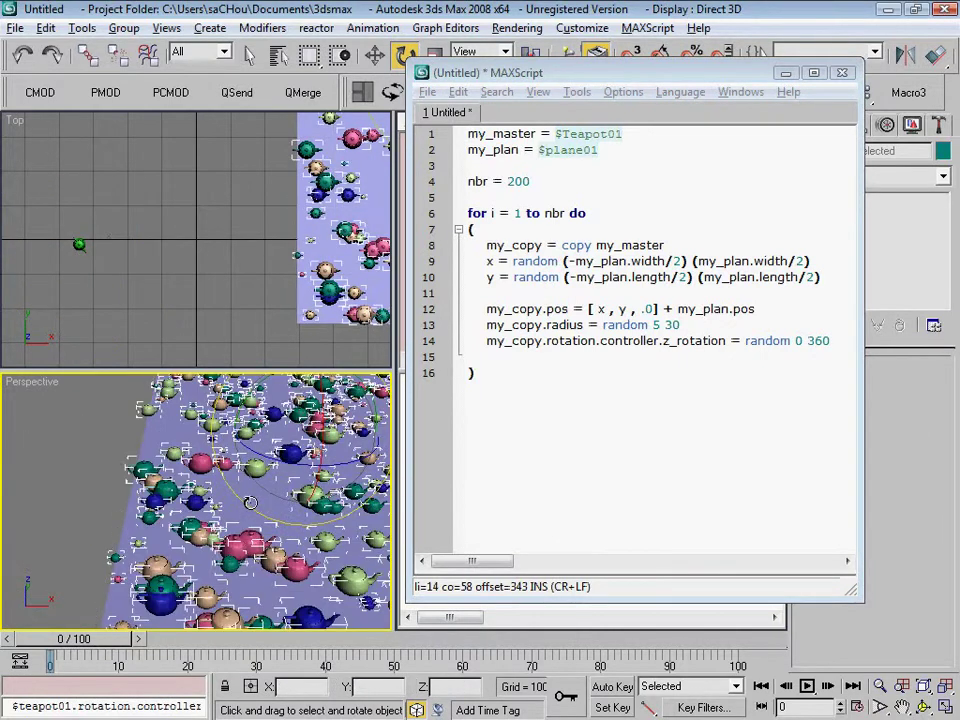
scroll(290, 505, down, 3)
key(Delete)
Rerun the scatter script and inspect the rotated teapot copies in the maximized Top view
scroll(255, 503, down, 2)
click(518, 448)
key(ctrl+e)
key(alt+w)
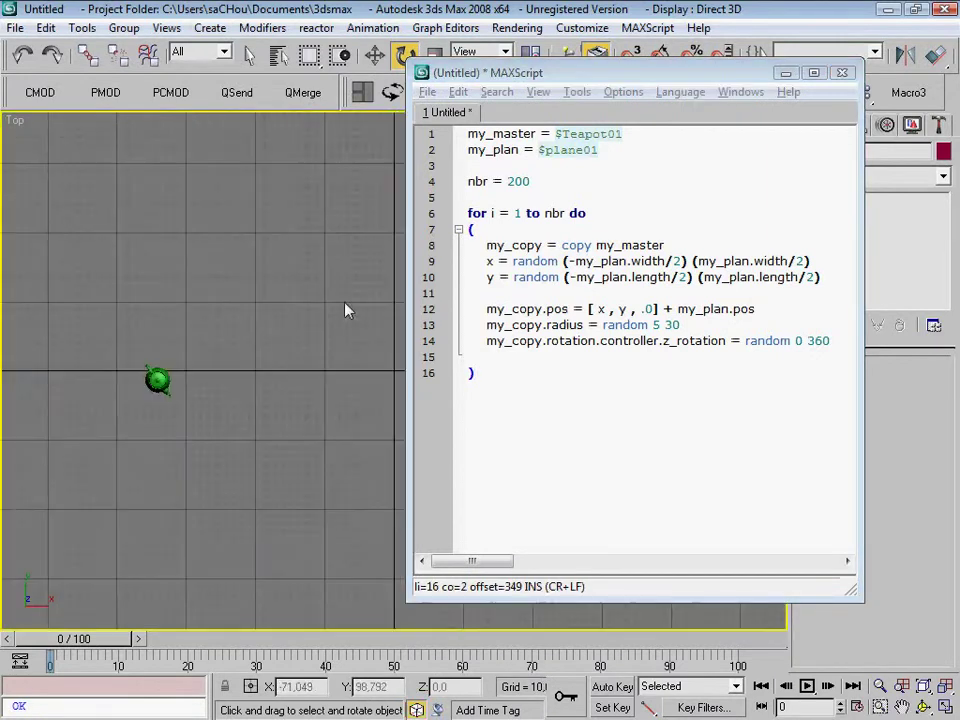
middle_drag(343, 306, 40, 380)
scroll(189, 440, up, 2)
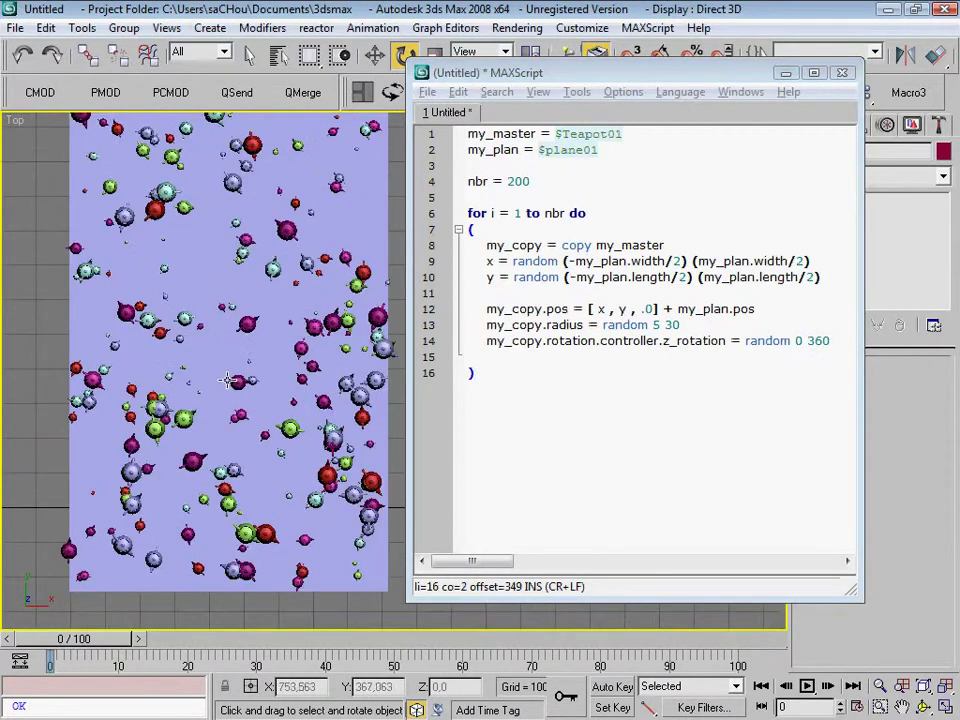
middle_drag(250, 330, 285, 388)
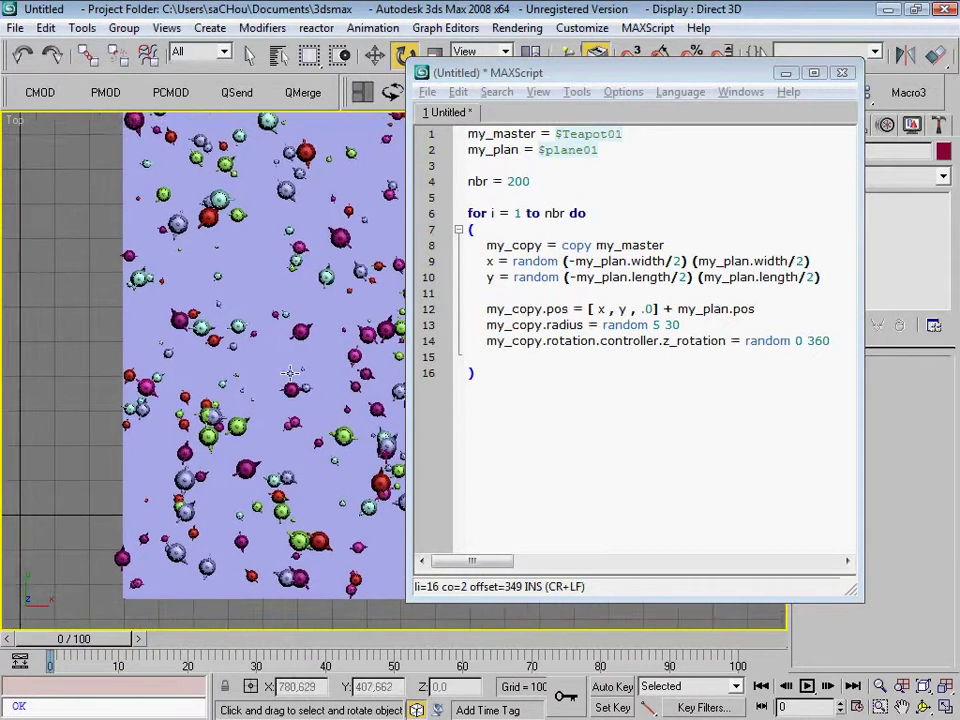
scroll(268, 362, down, 2)
right_click(280, 365)
Inspect the copies in the maximized Perspective view, then undo to remove them
key(alt+w)
right_click(300, 493)
key(alt+w)
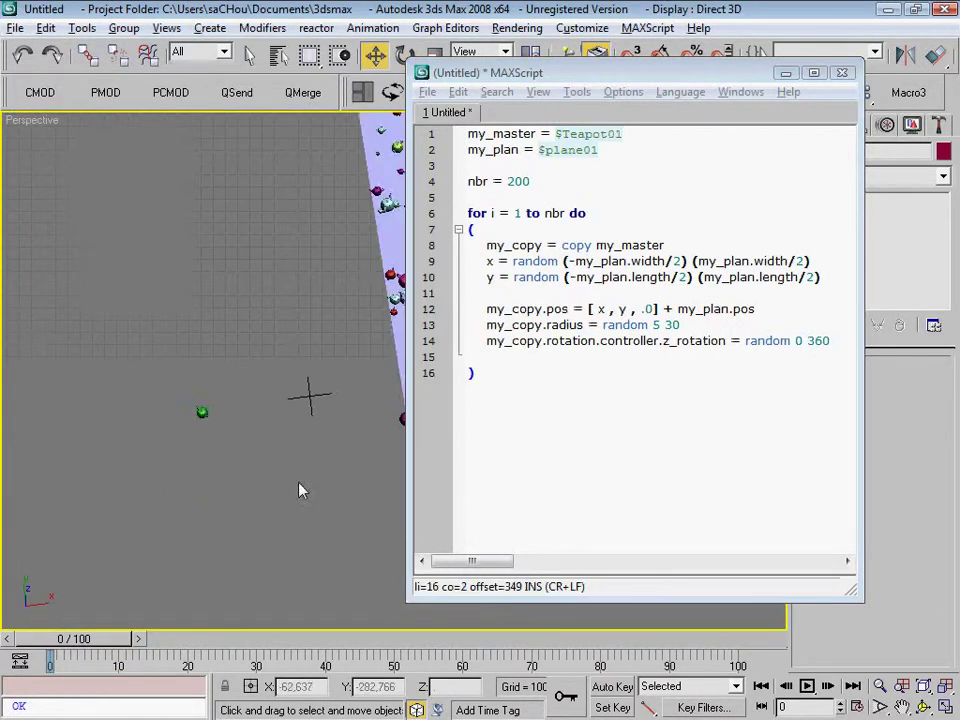
middle_drag(293, 425, 182, 411)
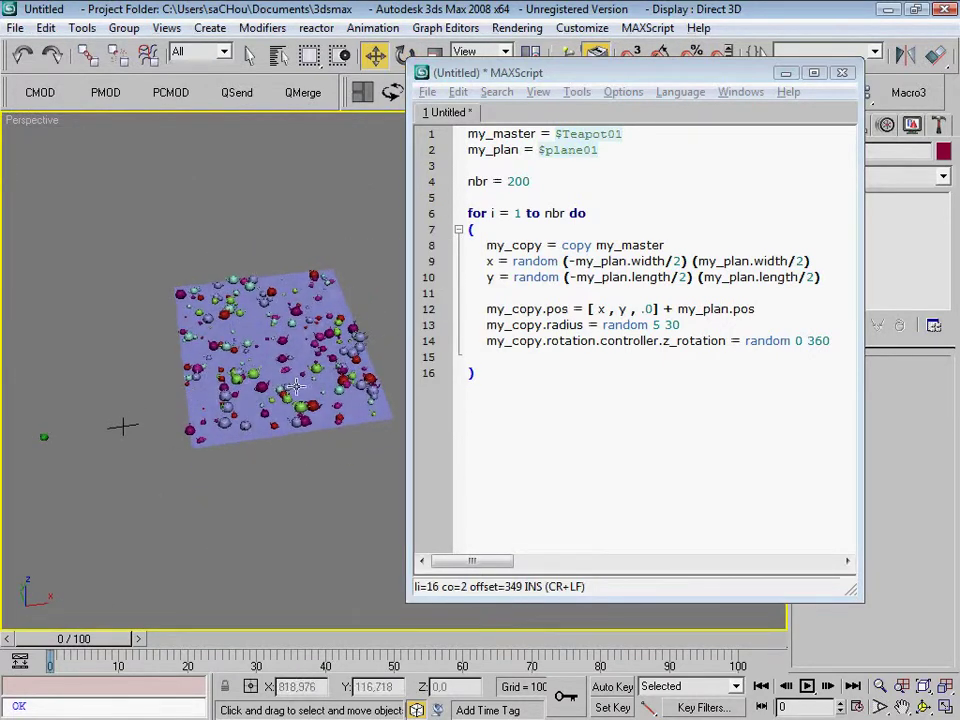
middle_drag(202, 307, 206, 305)
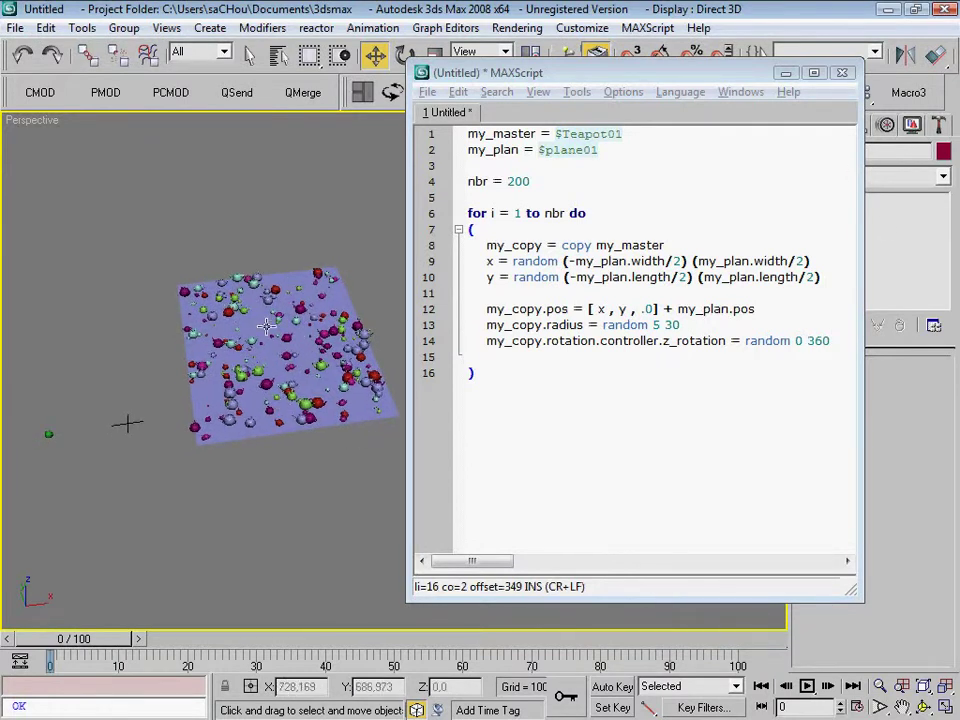
key(ctrl+z)
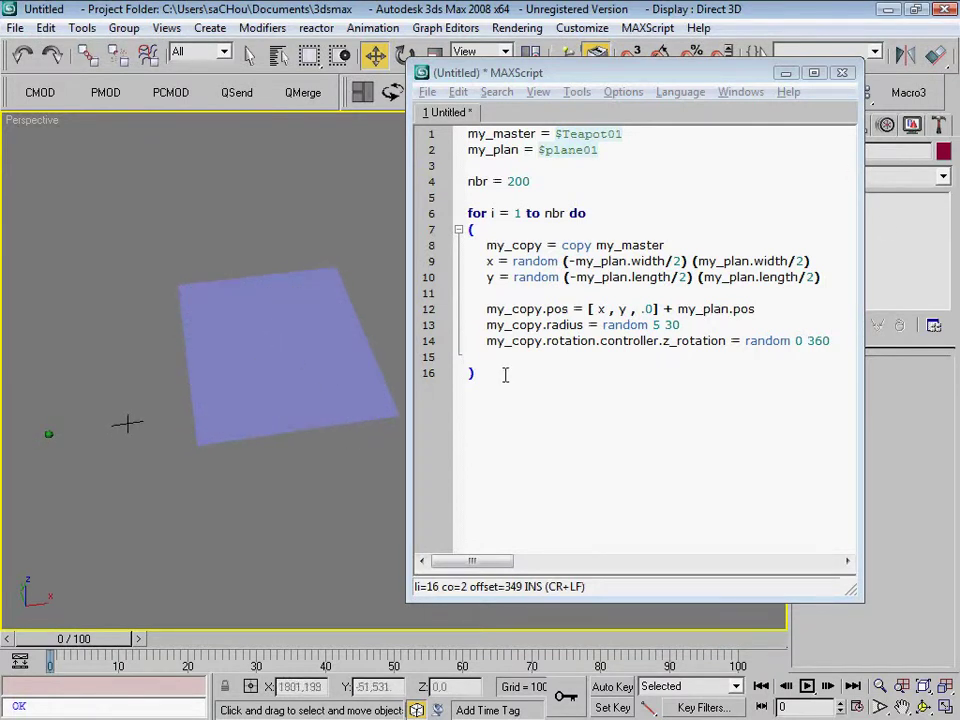
After checking the Object Color dialog, write line 15 as 'my_copy.wirecolor = my_master.wirecolor'
click(490, 357)
text(copy.wirecolor =)
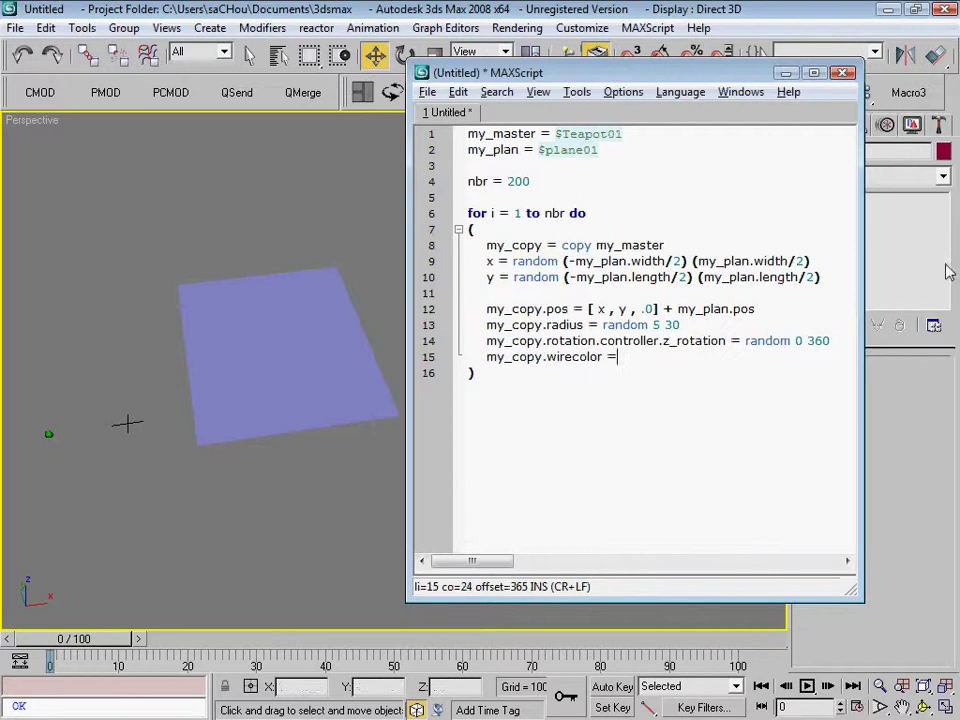
drag(570, 66, 435, 61)
click(943, 153)
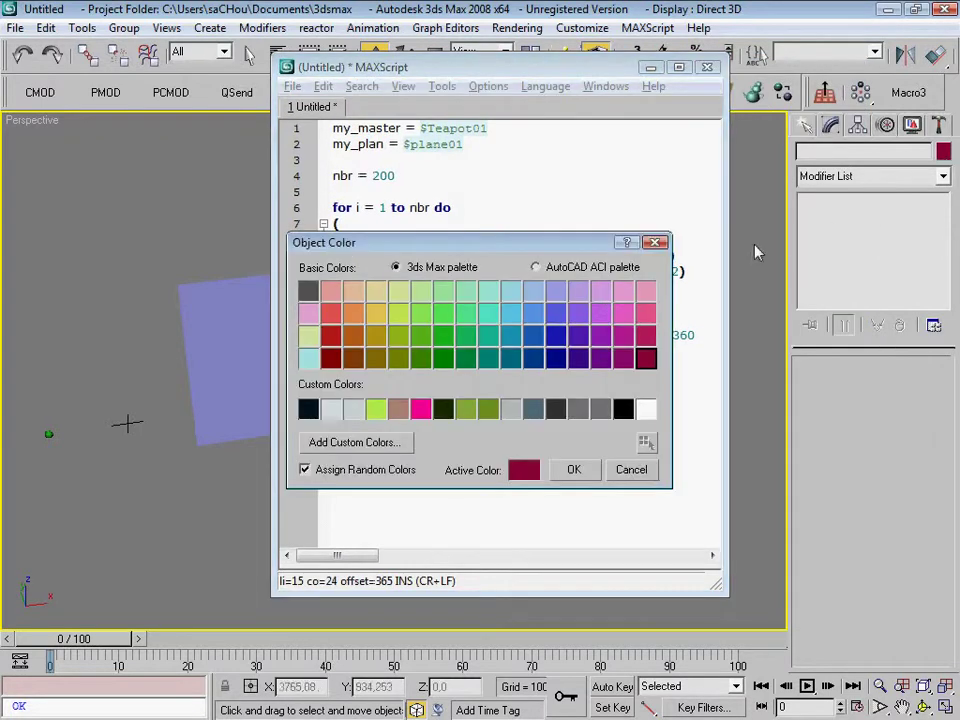
click(655, 244)
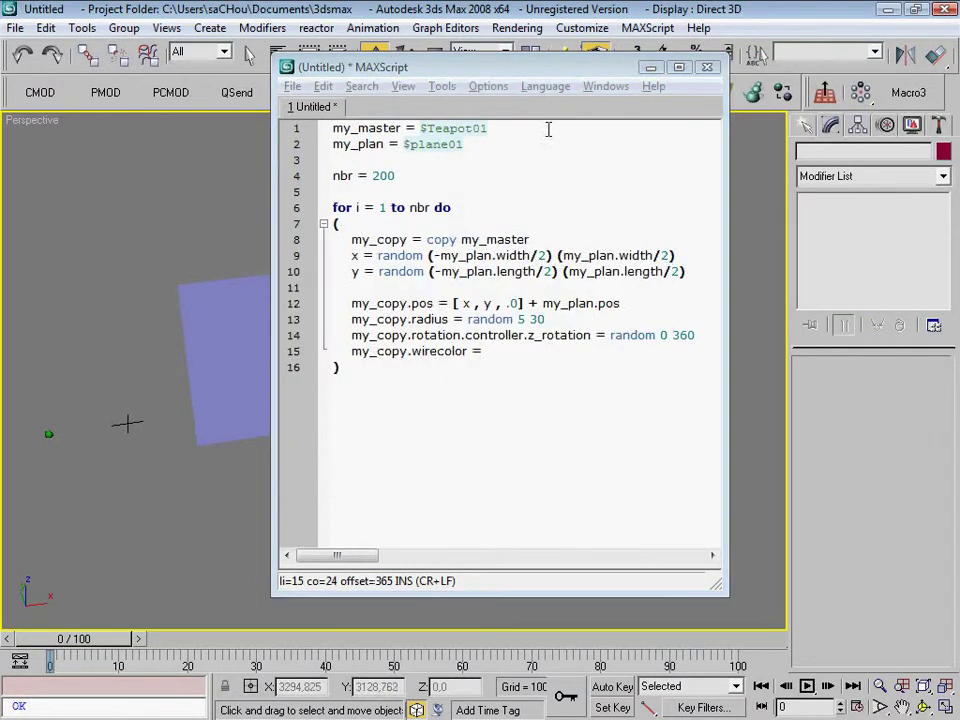
drag(521, 67, 661, 56)
click(629, 342)
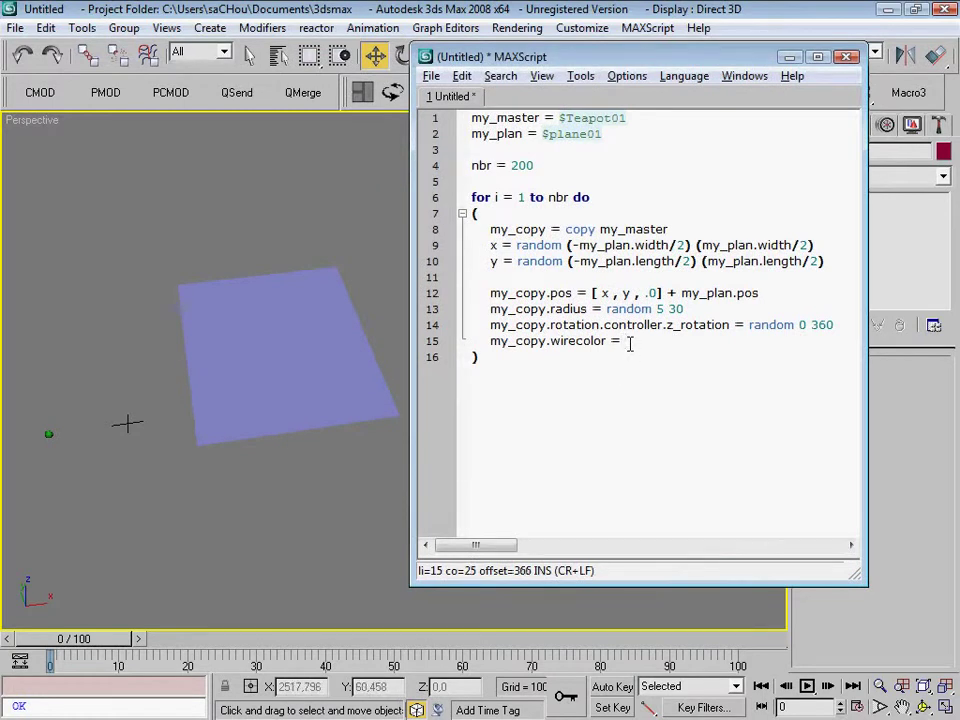
text(my_master.wirecolor)
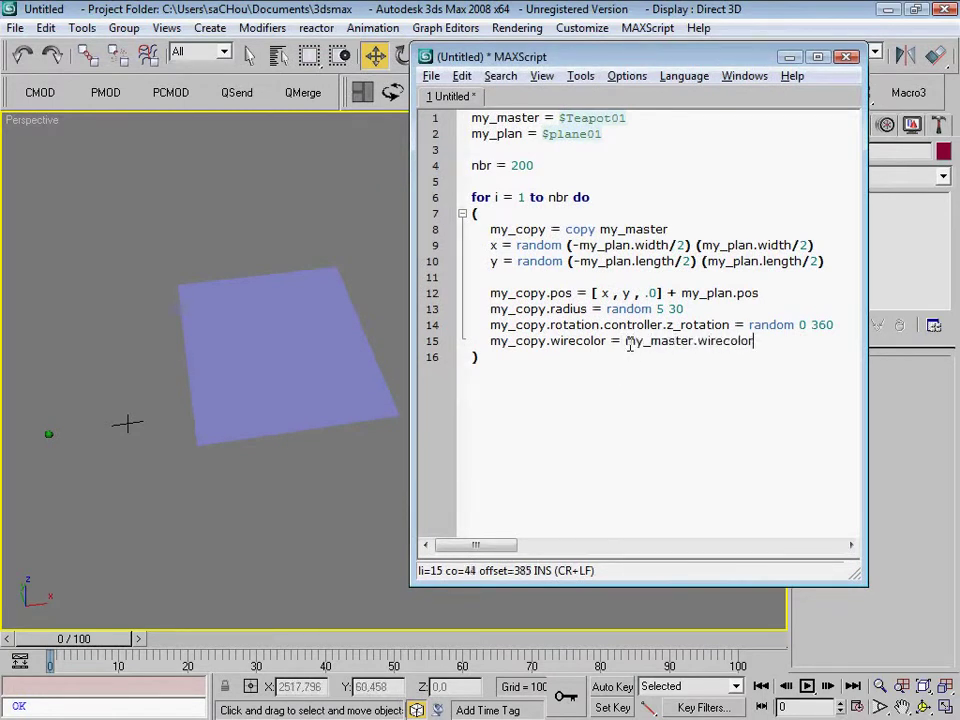
click(638, 360)
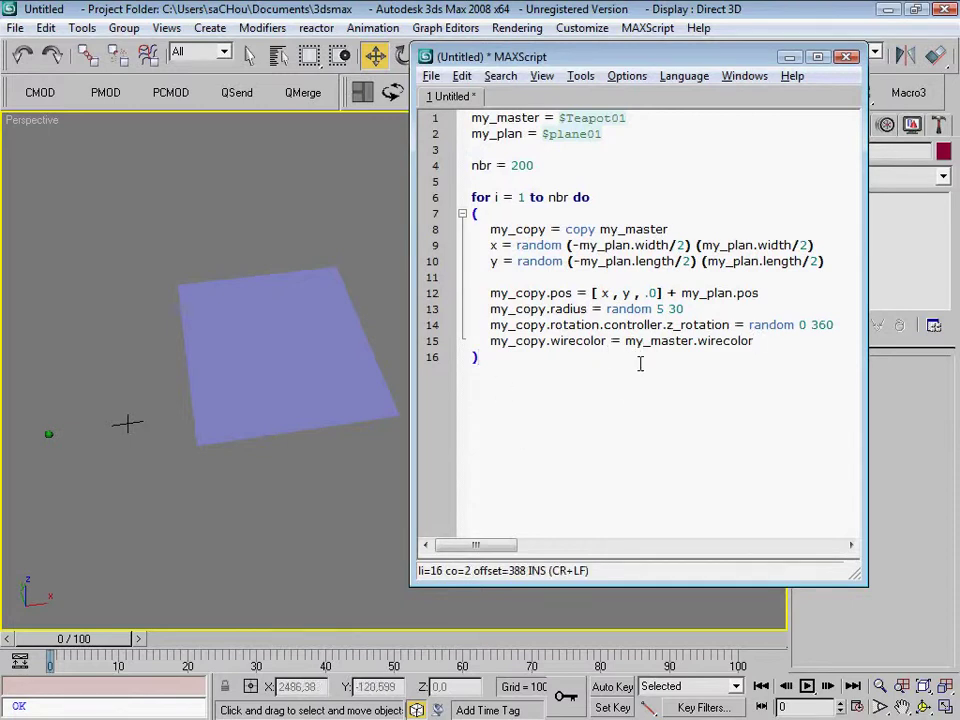
Run the script to scatter same-coloured green copies, inspect them, then undo to remove them
key(ctrl+e)
alt+middle_drag(311, 439, 278, 380)
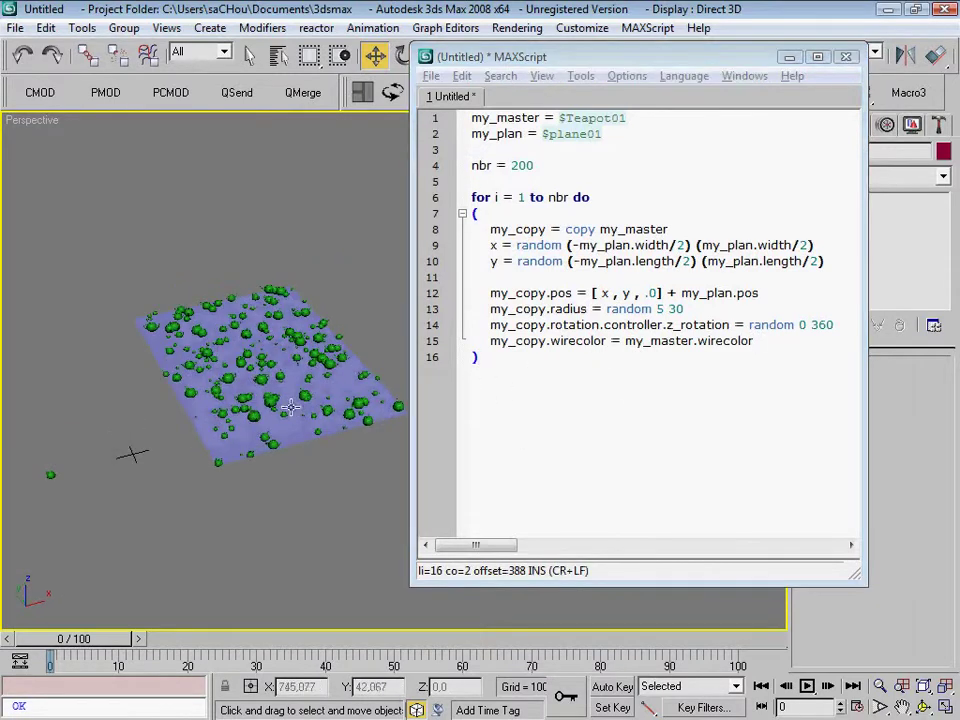
click(93, 425)
scroll(207, 443, up, 3)
middle_drag(305, 418, 271, 428)
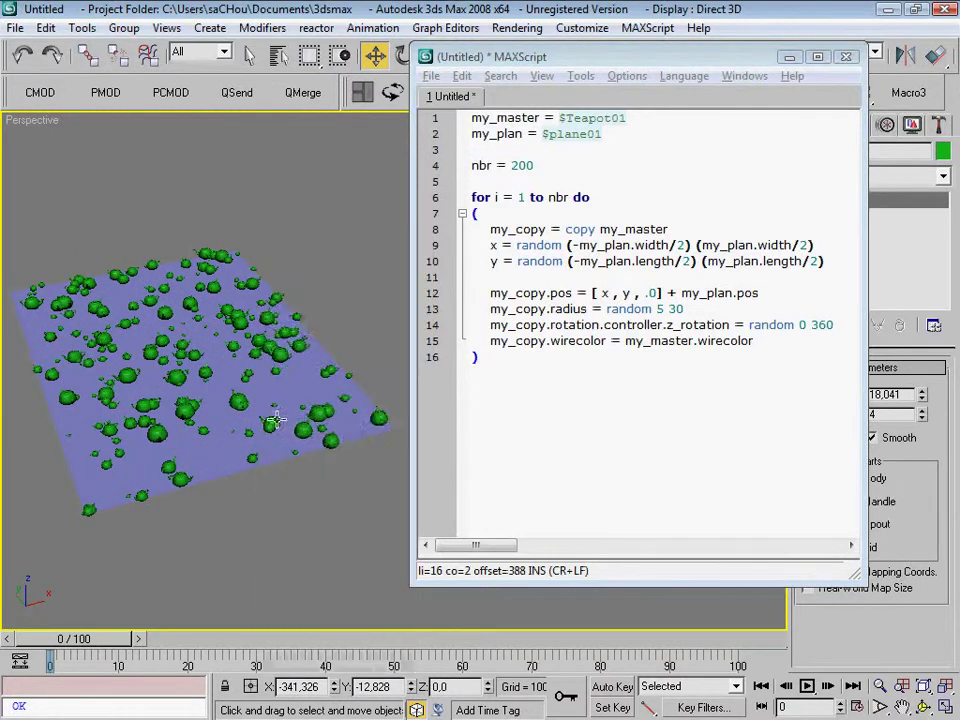
scroll(268, 426, down, 1)
scroll(258, 419, down, 1)
scroll(225, 422, down, 1)
scroll(218, 425, down, 1)
middle_drag(215, 428, 229, 429)
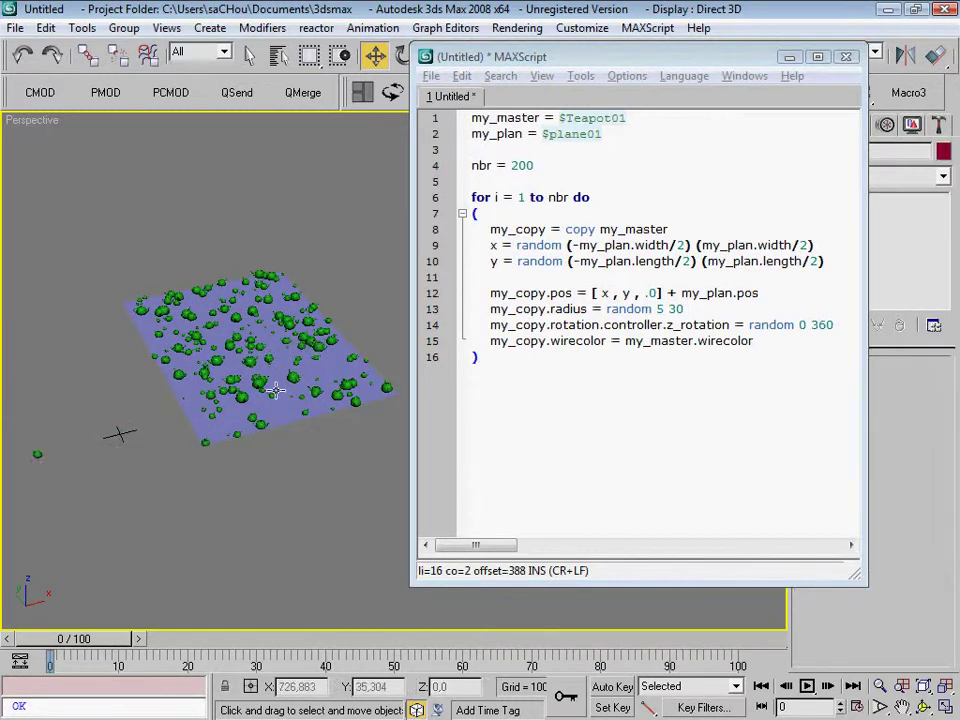
key(ctrl+z)
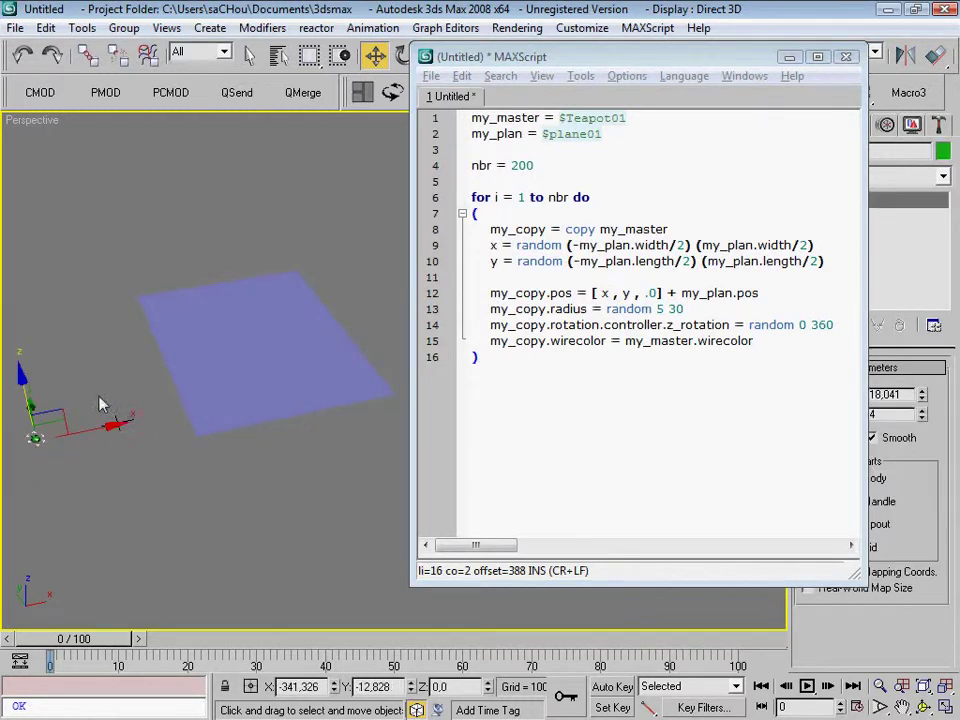
Draw a teapot in the Perspective viewport, then pick the Box primitive
drag(740, 57, 665, 63)
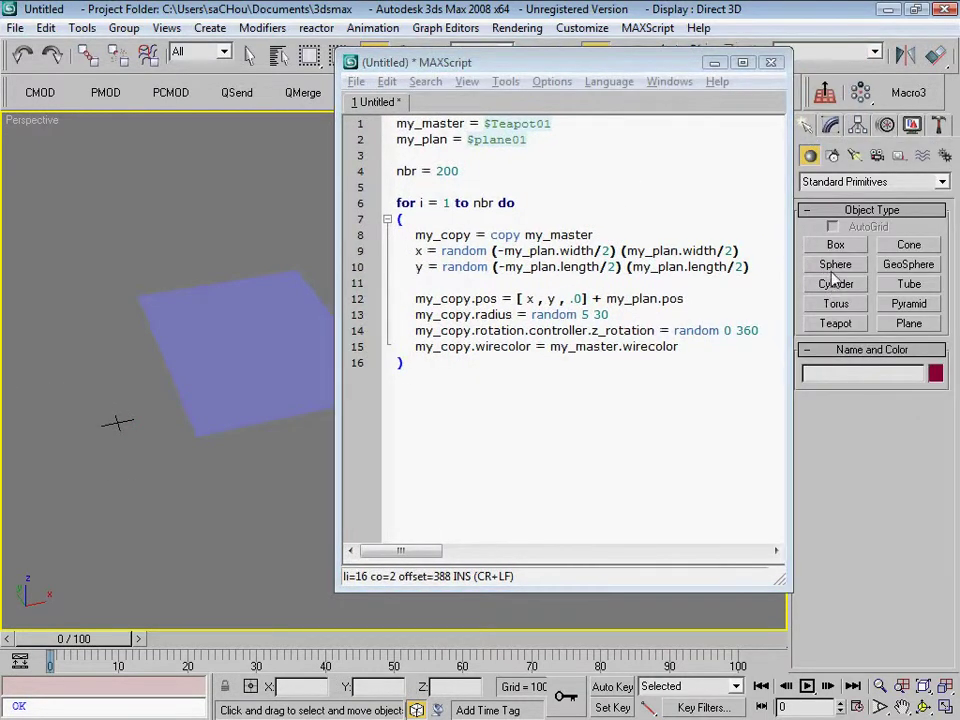
double_click(510, 314)
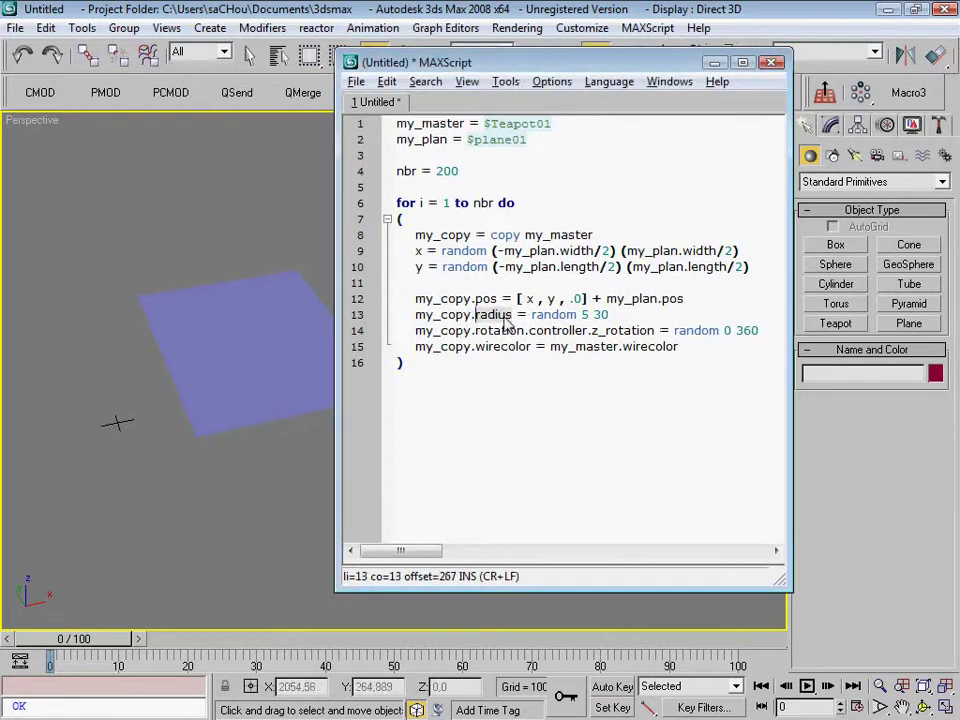
click(908, 323)
click(836, 323)
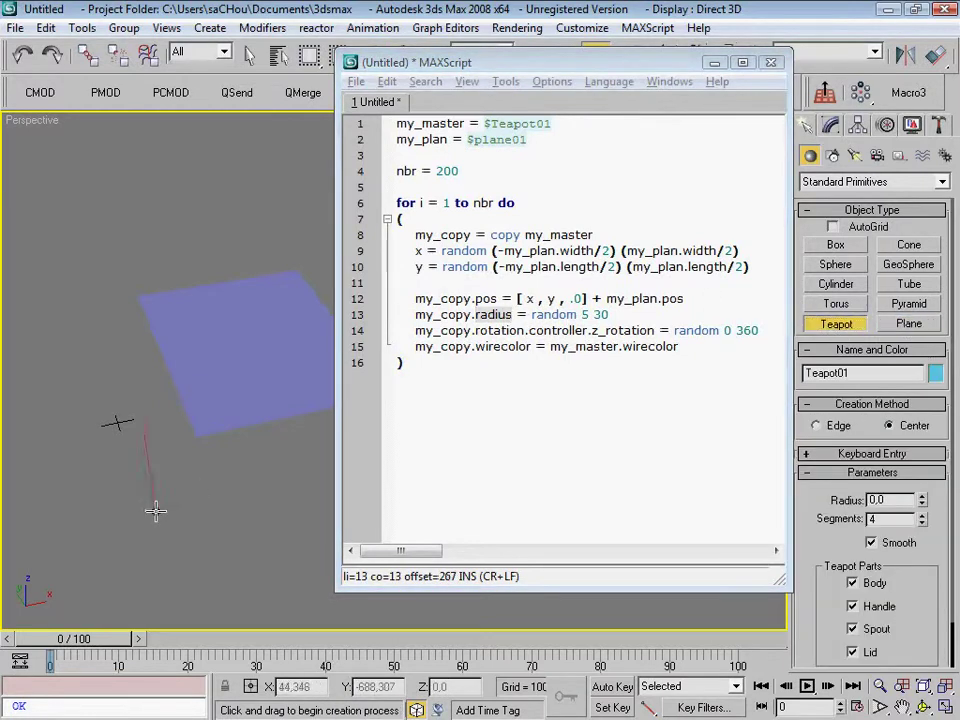
drag(148, 488, 220, 495)
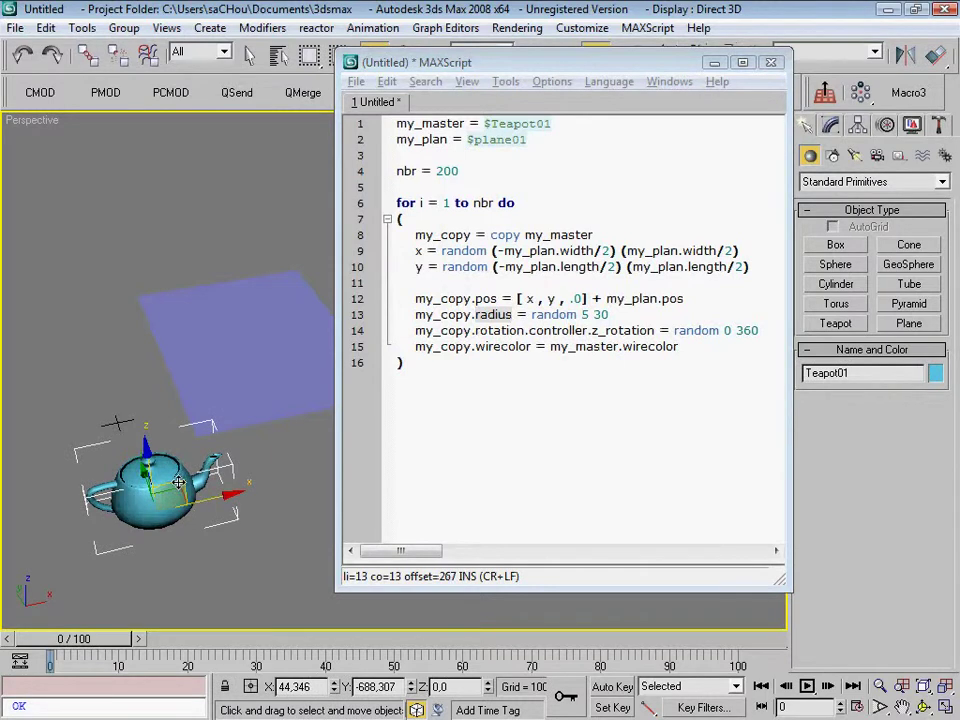
click(836, 244)
Draw a small box beside the plane, run the script, and check the Listener output
drag(165, 480, 122, 535)
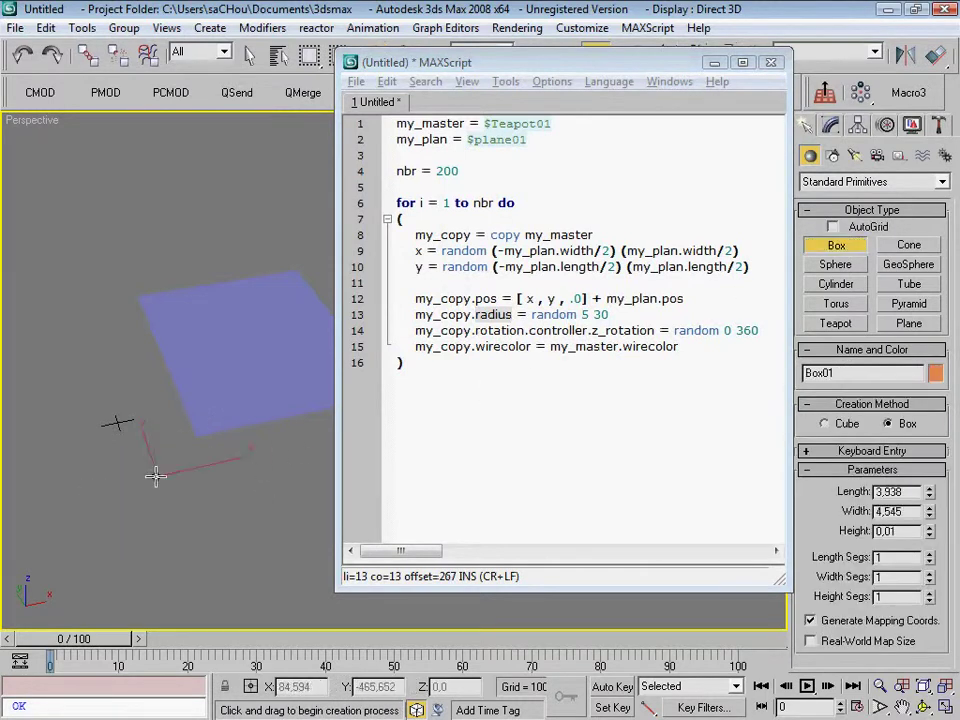
click(456, 427)
key(ctrl+e)
right_click(287, 489)
key(alt+w)
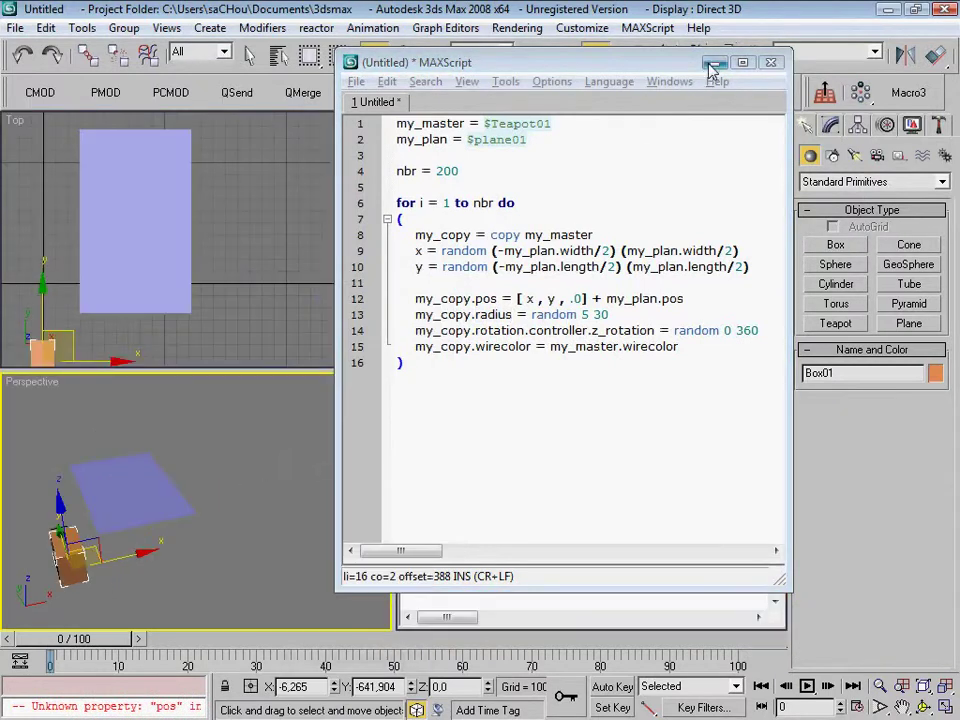
click(714, 62)
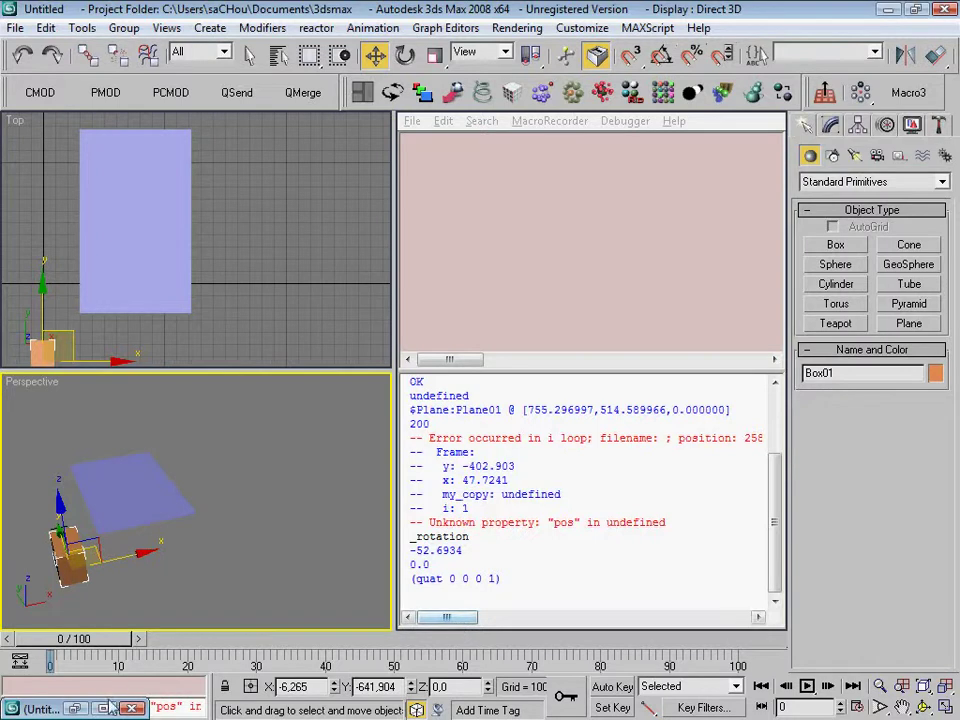
click(74, 708)
drag(583, 62, 569, 41)
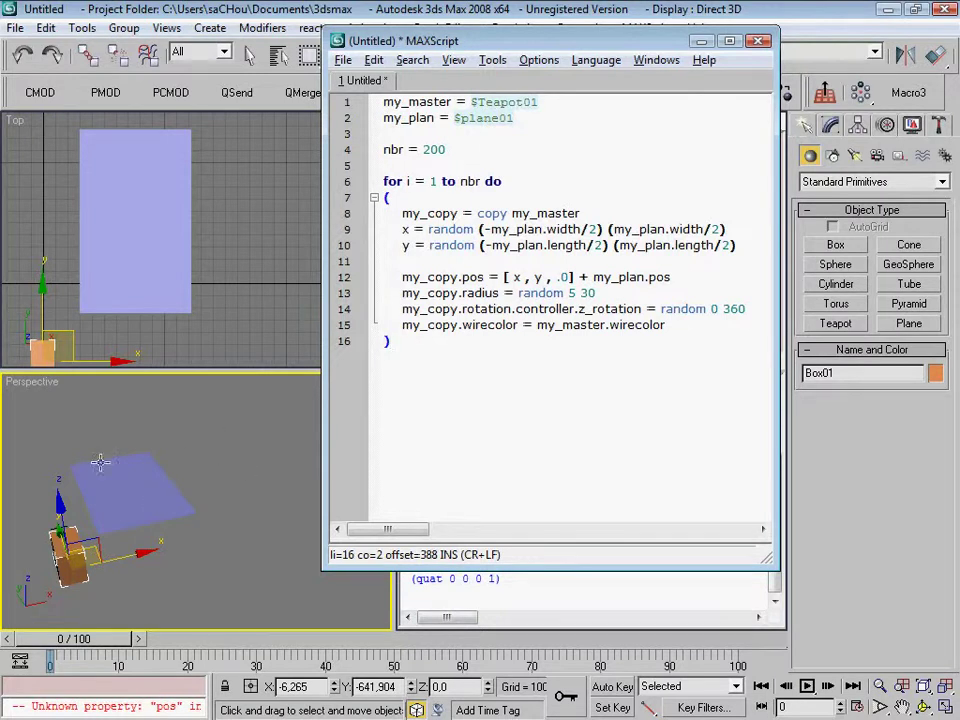
click(70, 560)
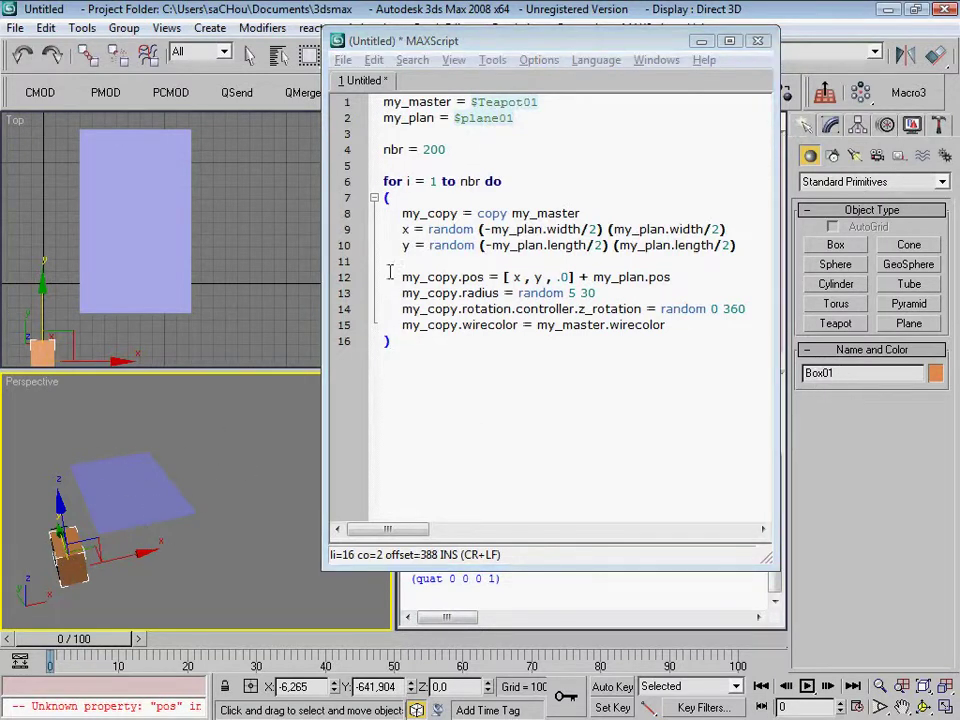
Change line 1's master from $Teapot01 to $box01, run it, and read the unknown 'radius' error
drag(526, 103, 474, 101)
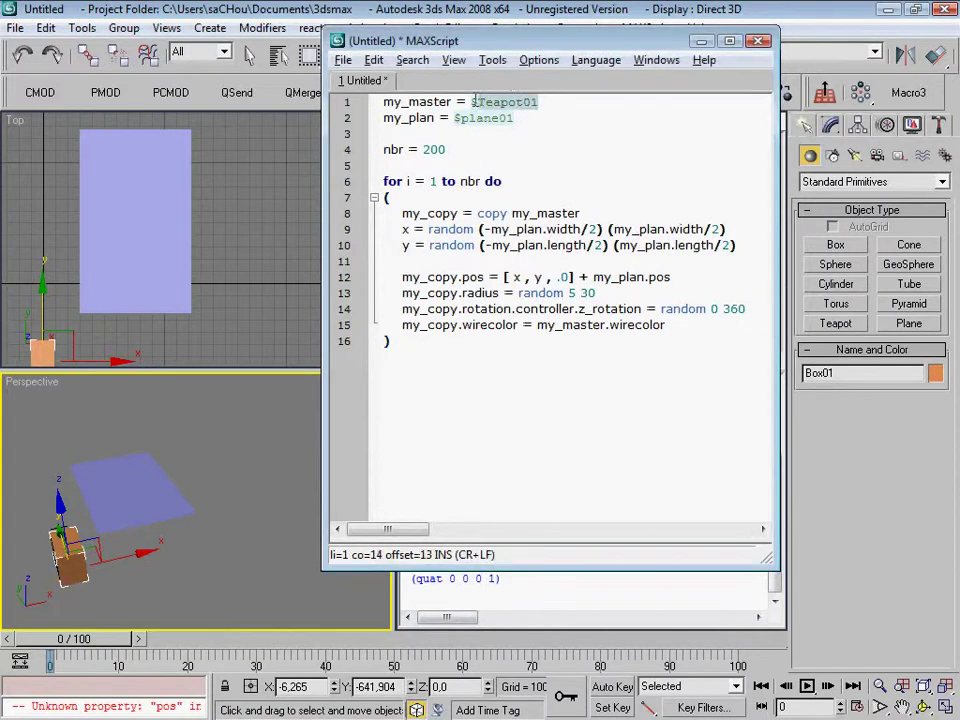
text(box01)
click(523, 181)
key(ctrl+e)
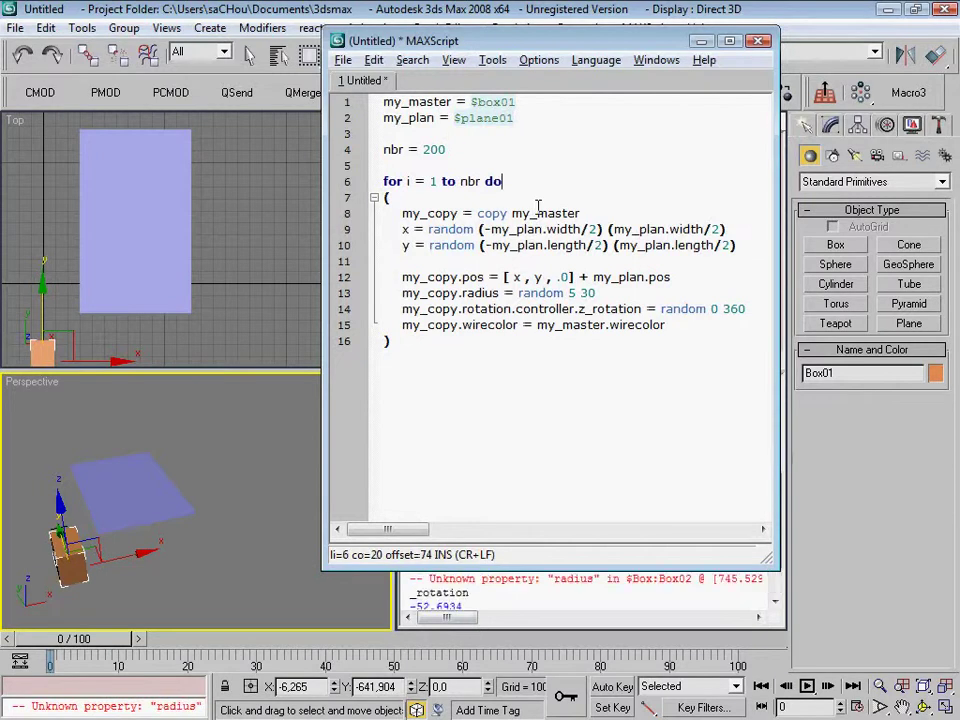
click(701, 41)
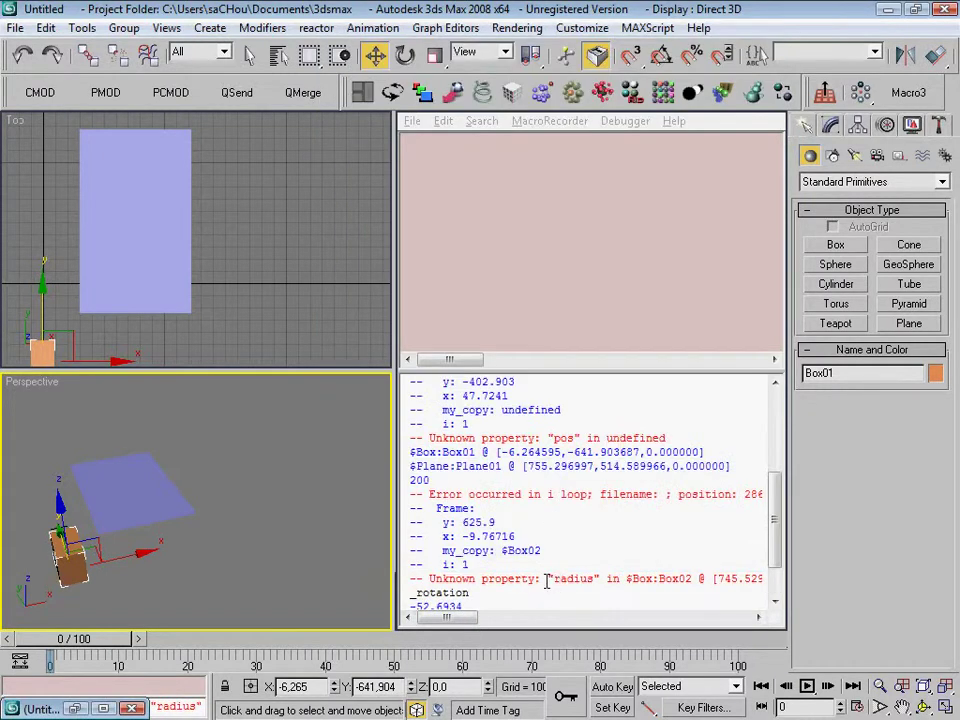
drag(547, 580, 594, 580)
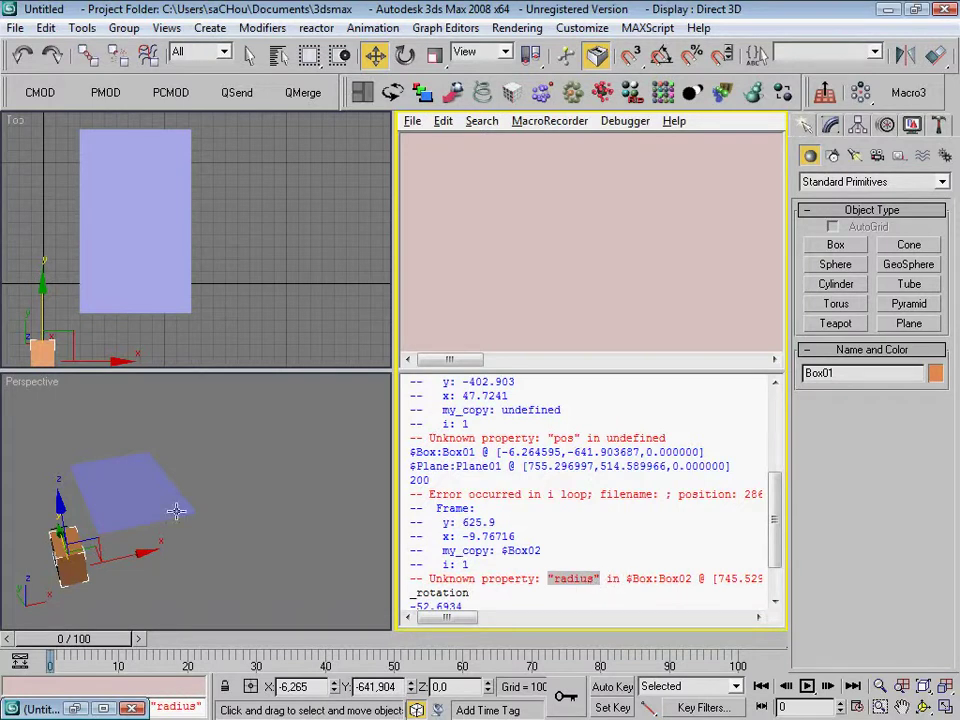
click(103, 708)
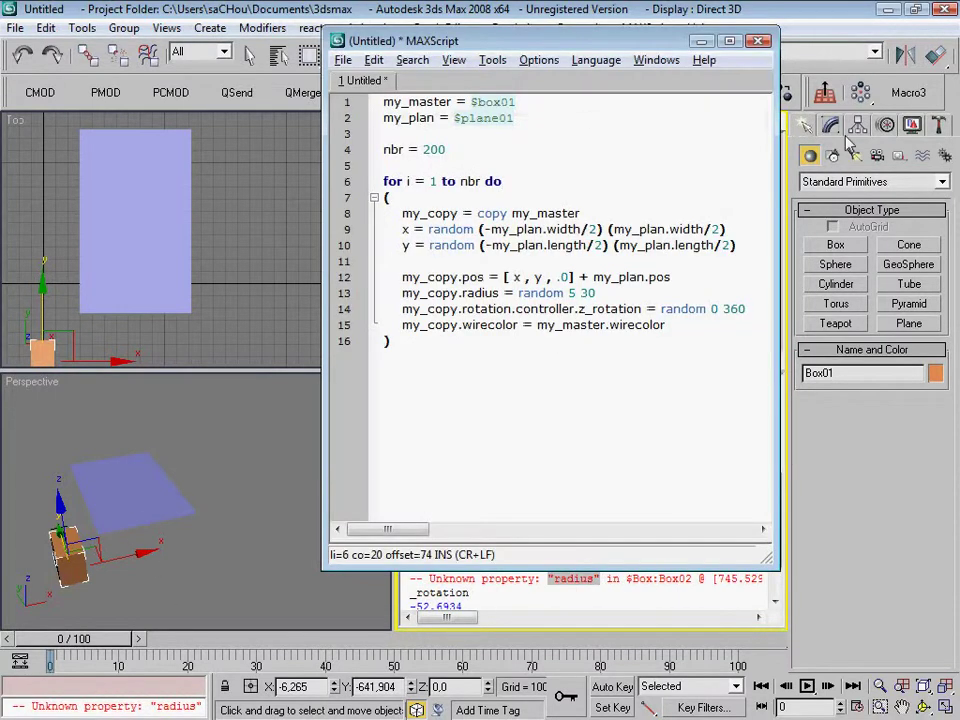
drag(435, 40, 271, 43)
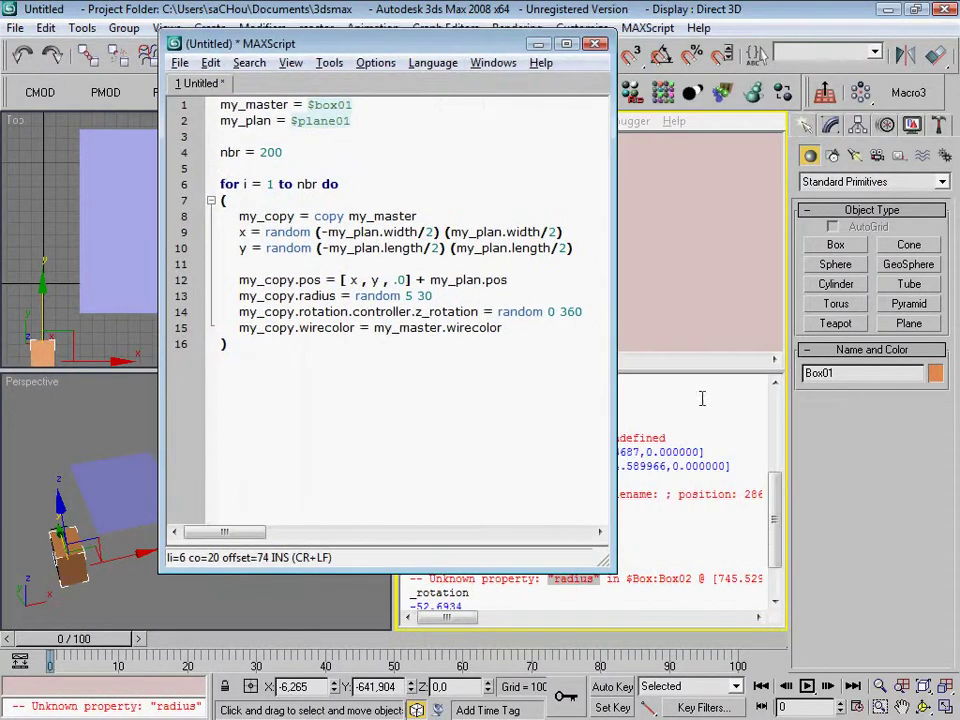
Clear the Listener and list Box01's properties, confirming it has height, length, width but no radius
click(538, 44)
key(ctrl+a)
key(Delete)
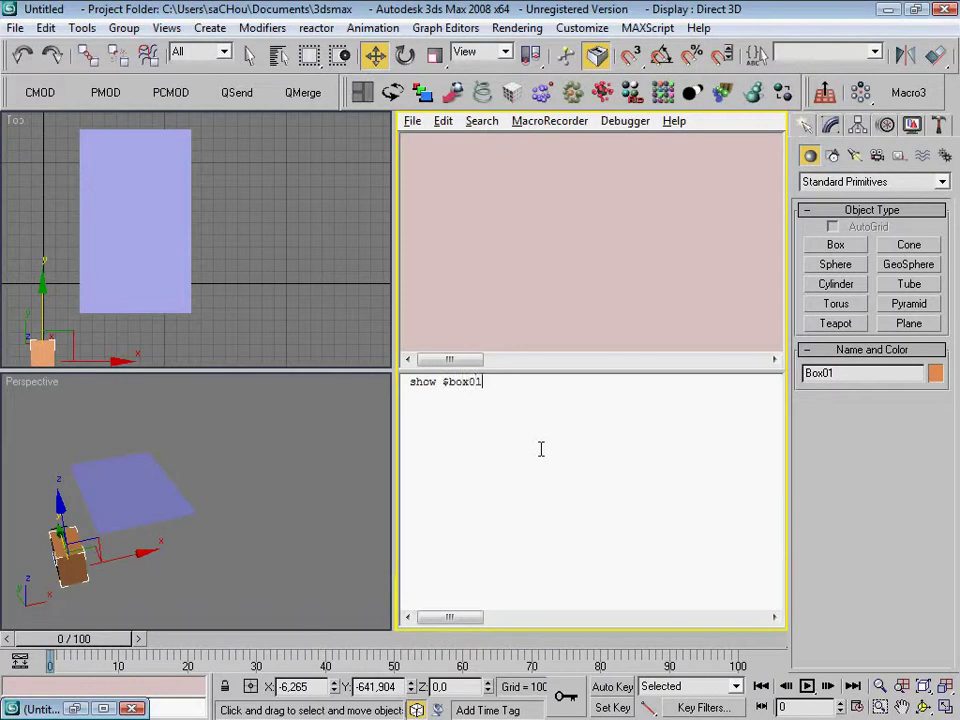
text(1)
key(Return)
mouse_move(472, 395)
mouse_down()
mouse_move(434, 395)
mouse_move(443, 410)
mouse_up()
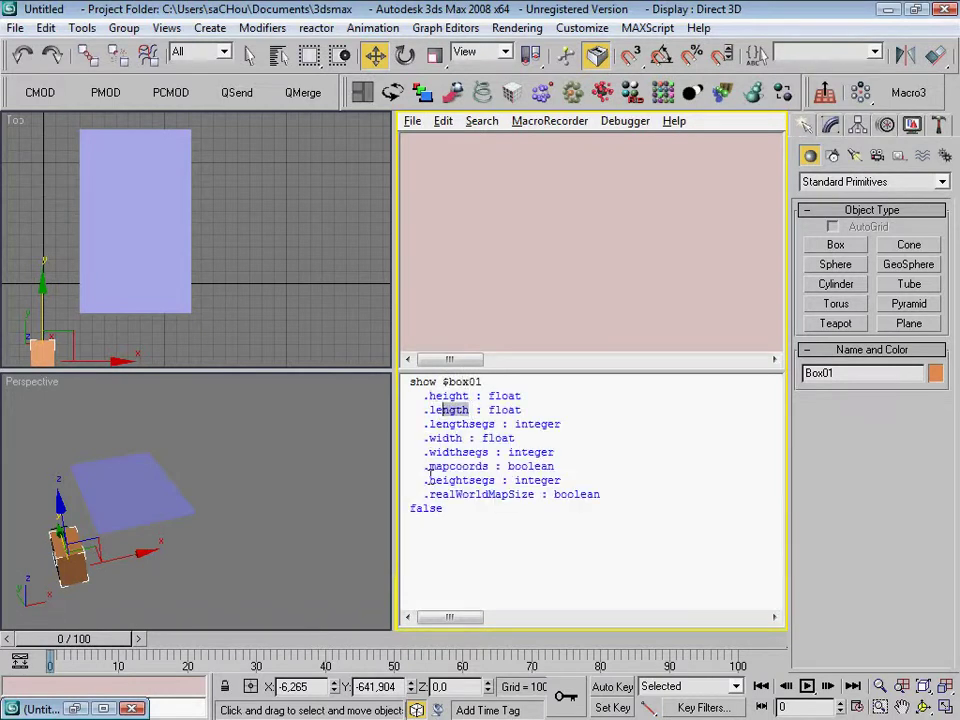
Draw a new sphere beside the plane in the Perspective viewport
click(74, 708)
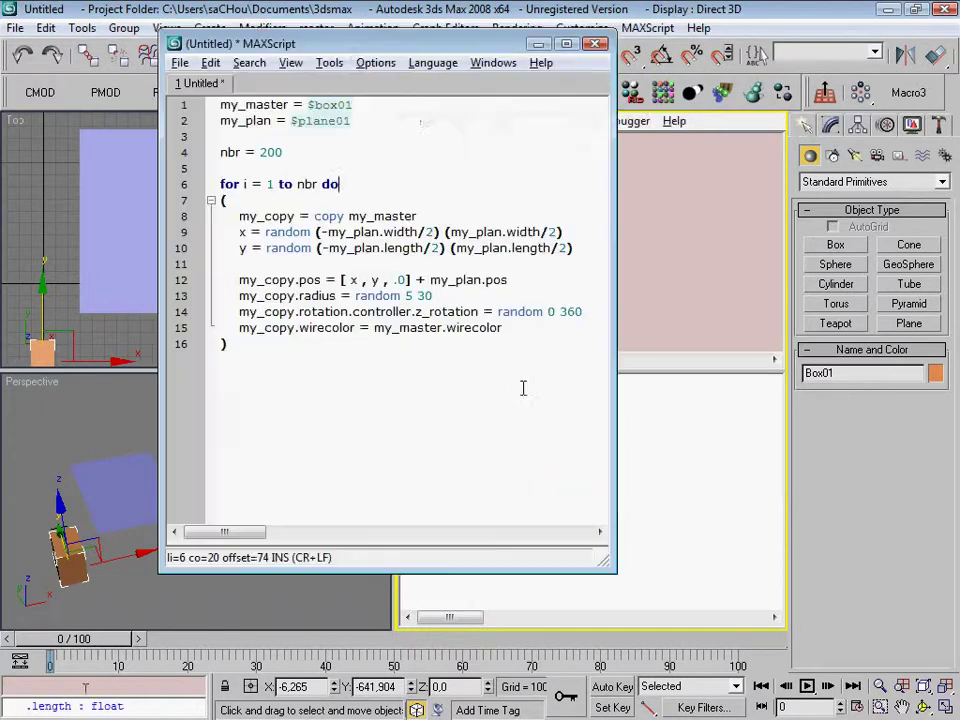
drag(396, 47, 511, 62)
click(836, 264)
drag(120, 581, 148, 588)
right_click(130, 590)
click(64, 556)
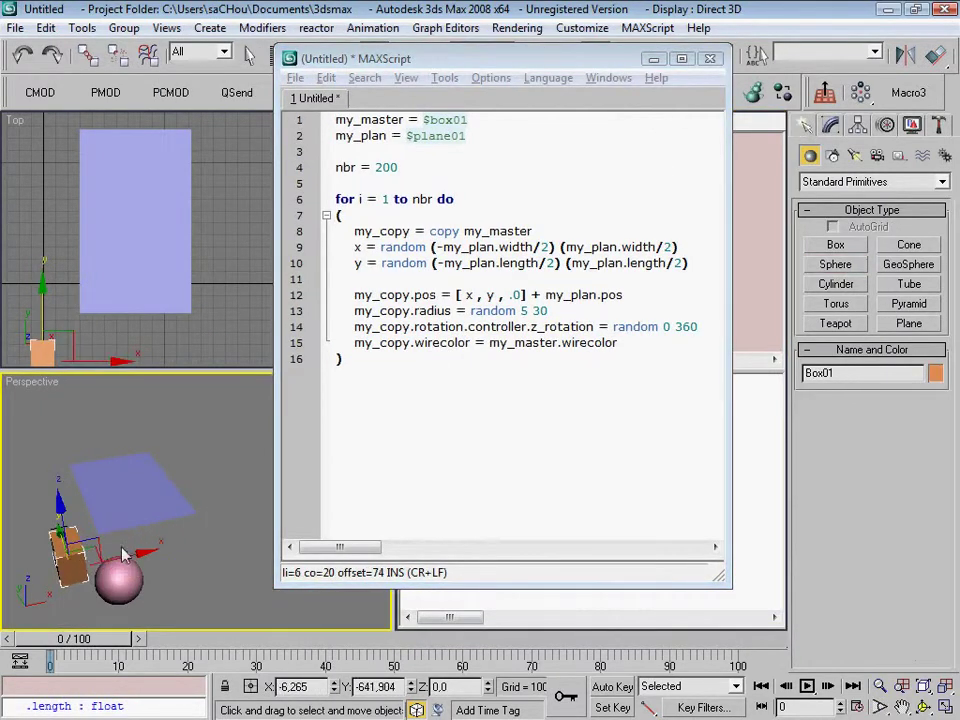
Delete the box, set line 1's master to $sphere01, and run the script to scatter 200 spheres
key(Delete)
click(118, 578)
click(452, 136)
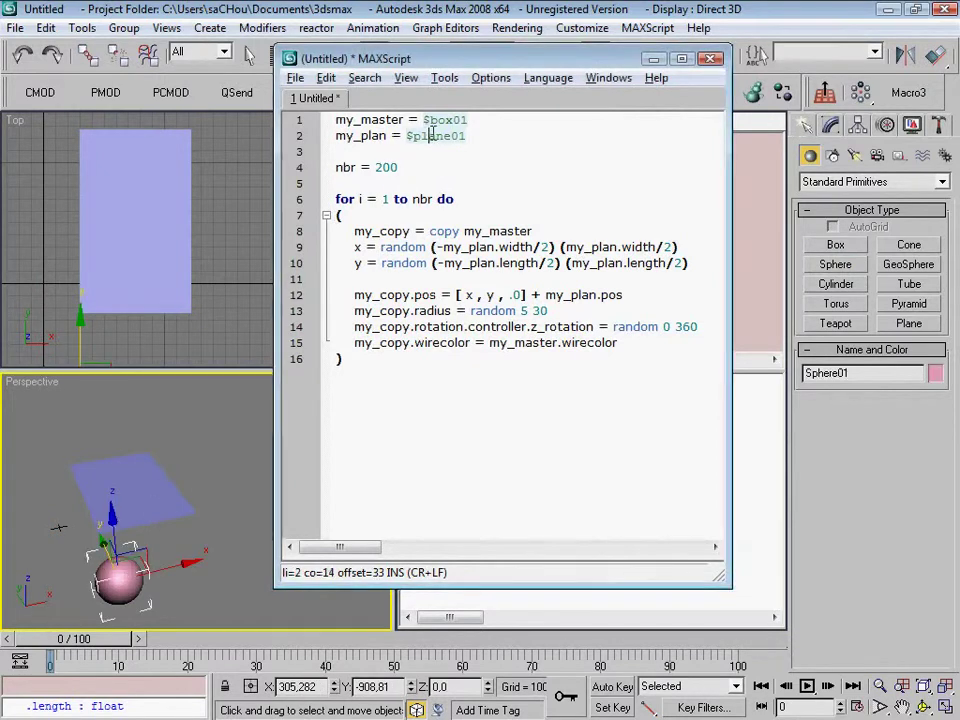
click(430, 120)
text(sphere)
key(ctrl+e)
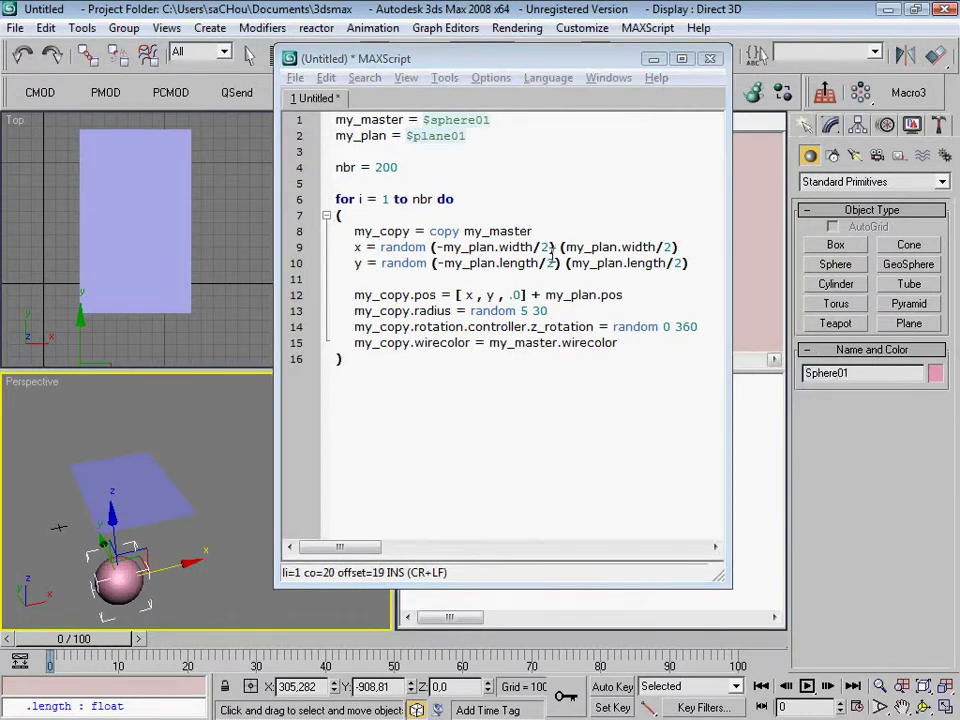
key(r)
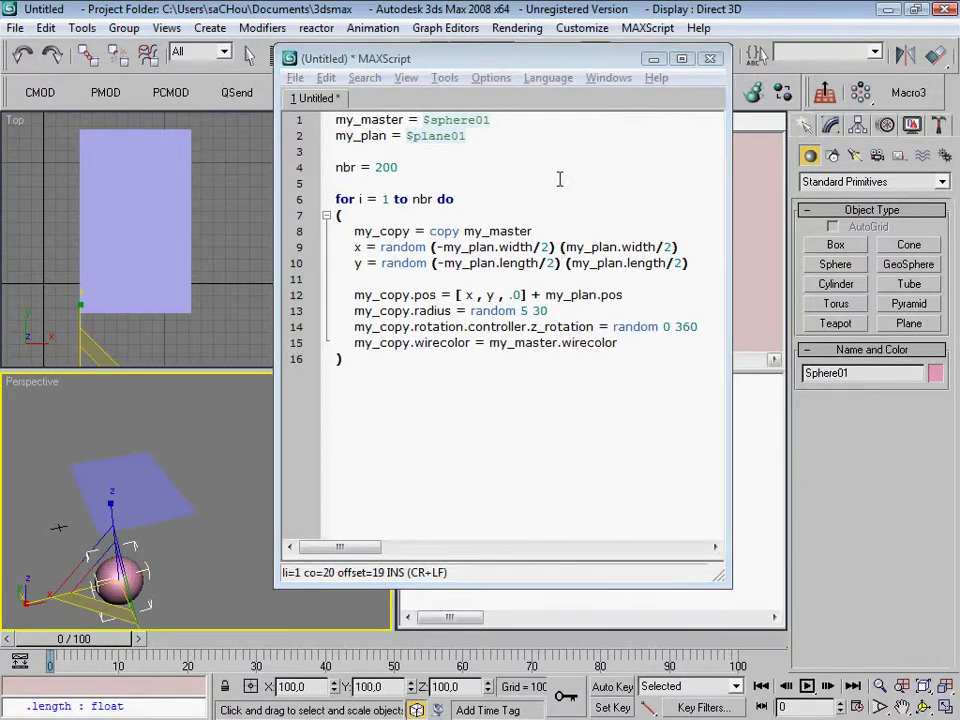
drag(617, 63, 610, 65)
click(578, 296)
key(ctrl+e)
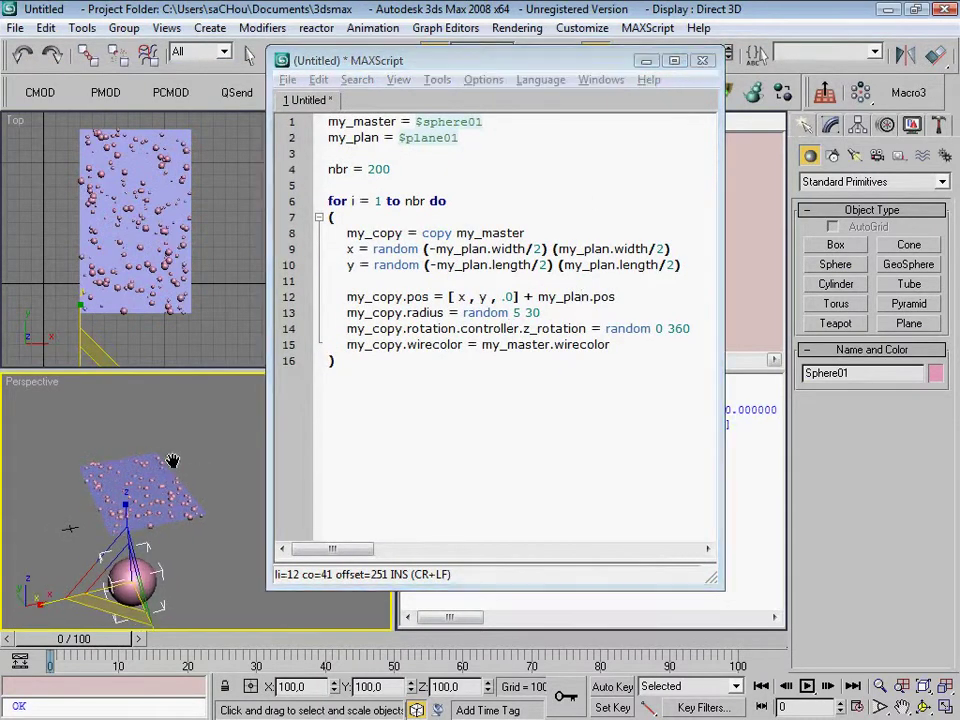
right_click(355, 454)
Maximize the Perspective view and shrink Sphere01's radius to 56,442
click(225, 467)
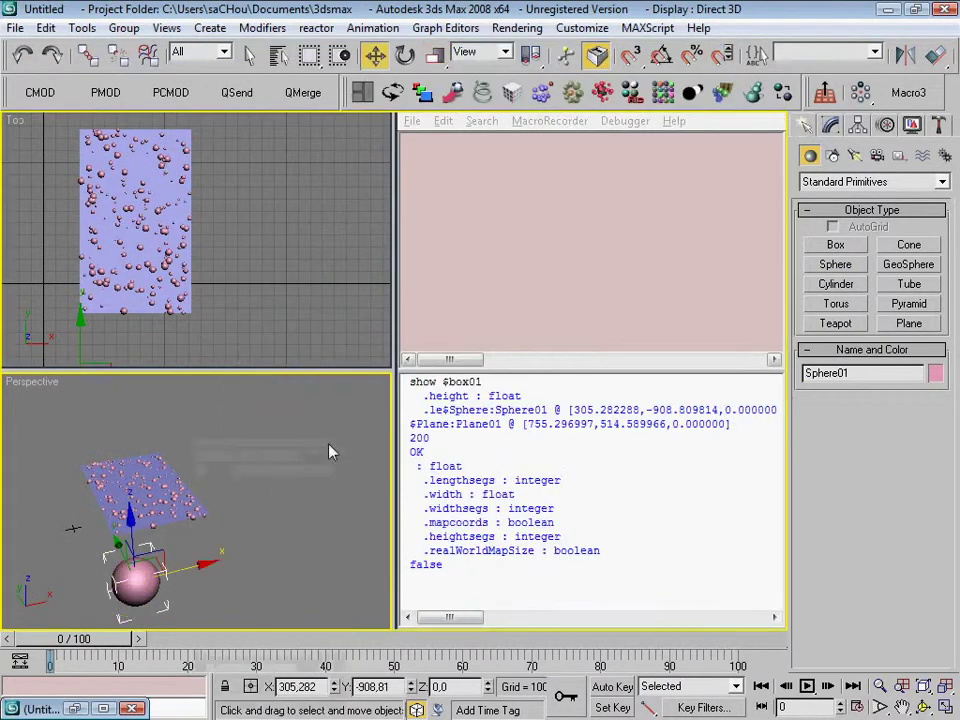
key(alt+w)
scroll(266, 343, up, 5)
scroll(336, 407, down, 5)
alt+middle_drag(336, 407, 388, 376)
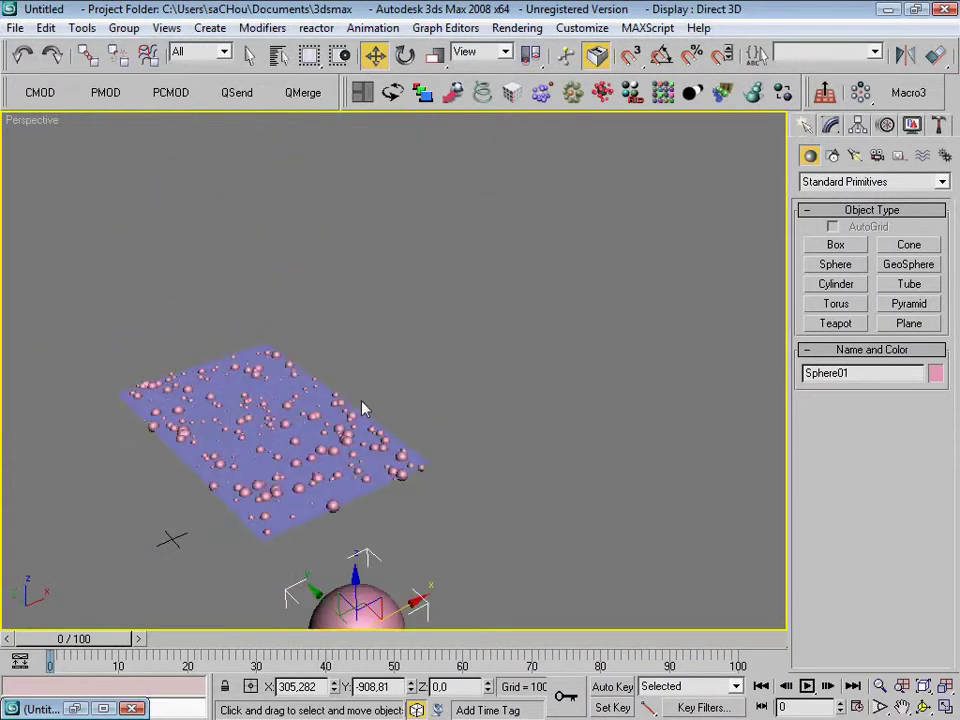
scroll(388, 376, down, 5)
alt+middle_drag(407, 311, 405, 378)
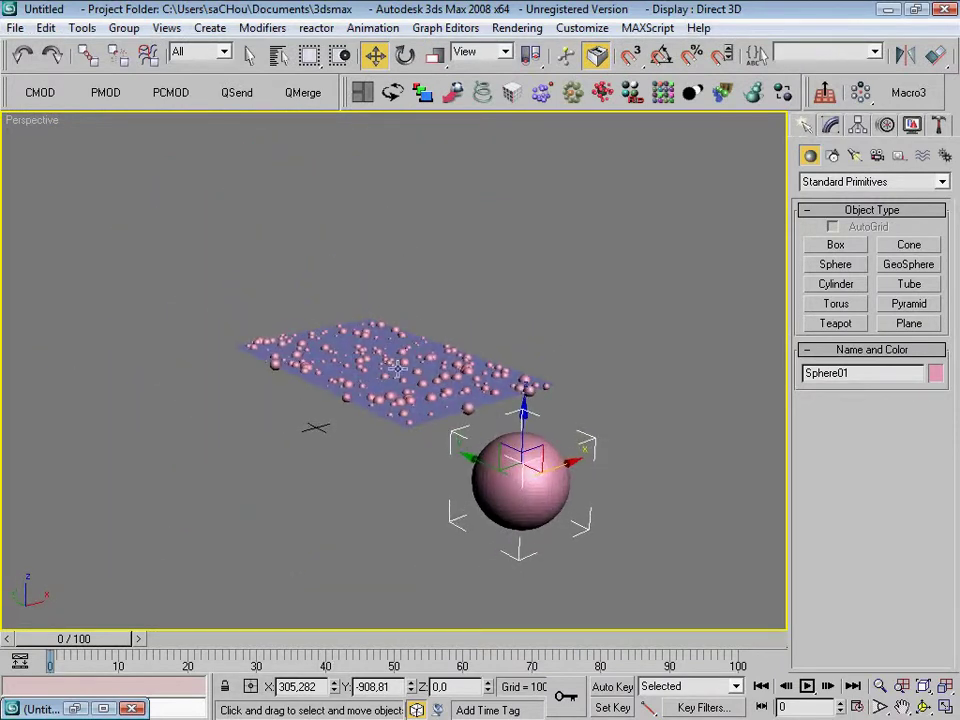
click(832, 124)
drag(924, 398, 924, 440)
Resize Plane01 to length 3846,984 and width 285,484, then restore the script editor
alt+middle_drag(476, 437, 435, 410)
drag(392, 324, 246, 539)
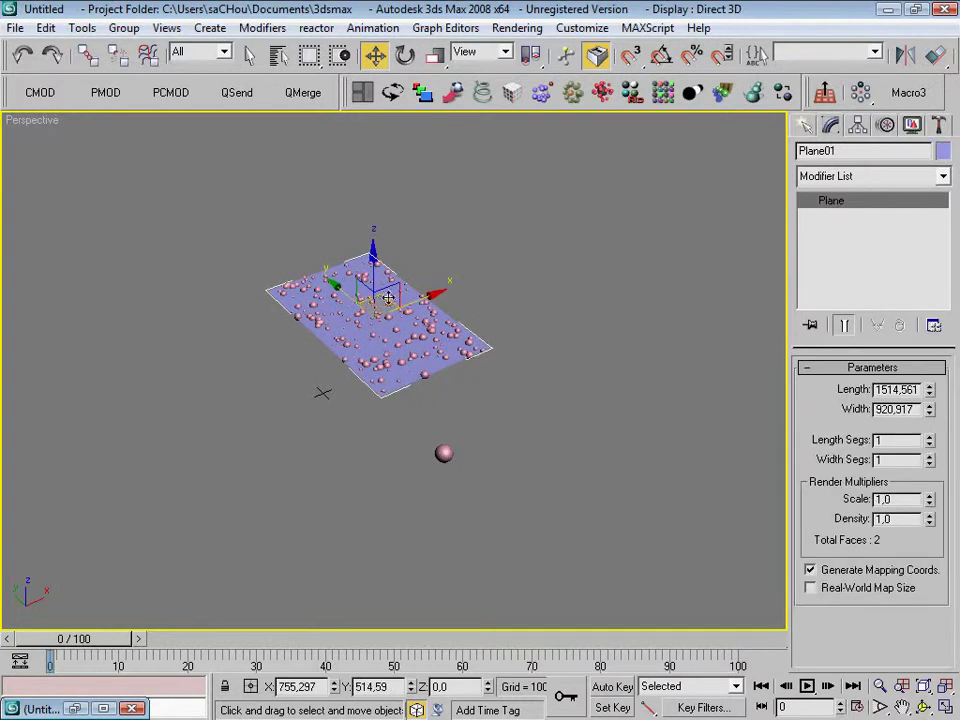
mouse_move(246, 539)
alt+middle_down()
mouse_move(236, 467)
mouse_move(326, 491)
mouse_move(502, 382)
alt+middle_up()
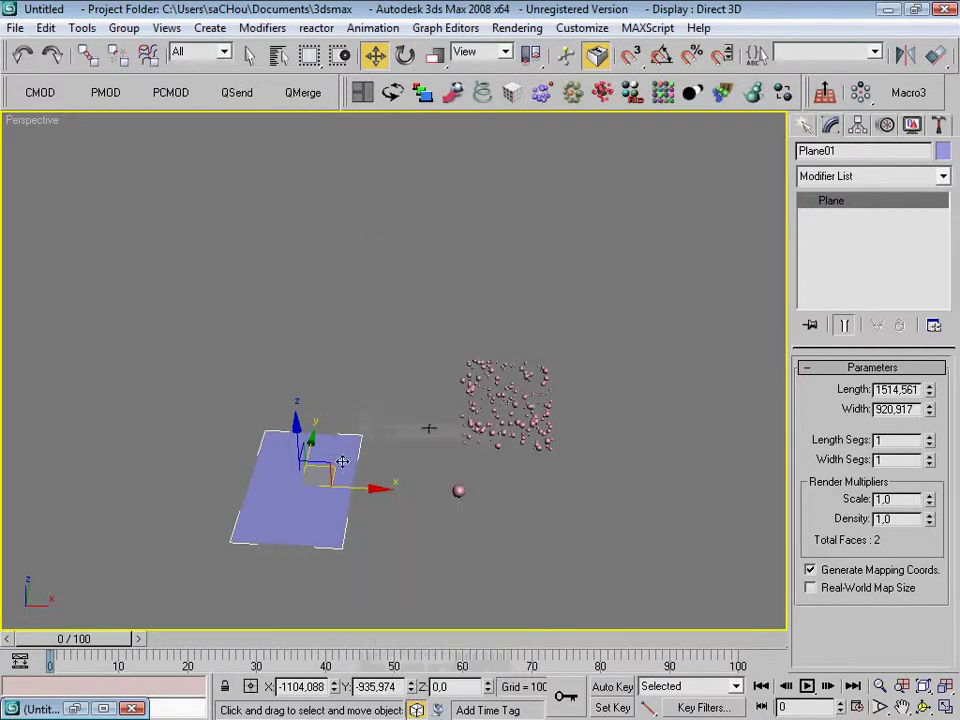
drag(929, 389, 952, 258)
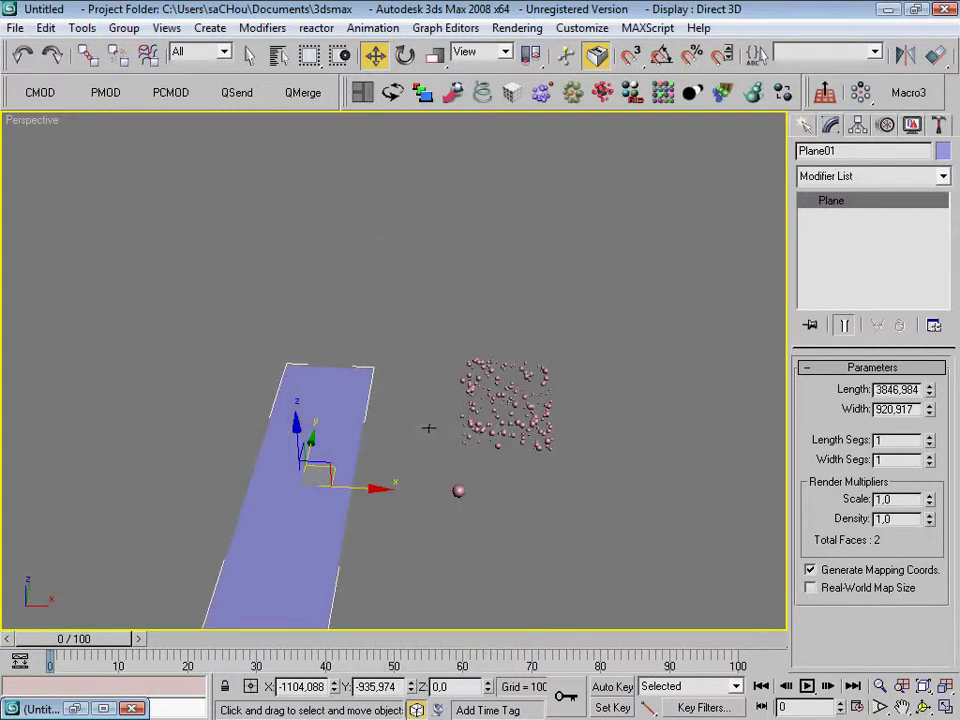
drag(928, 411, 928, 450)
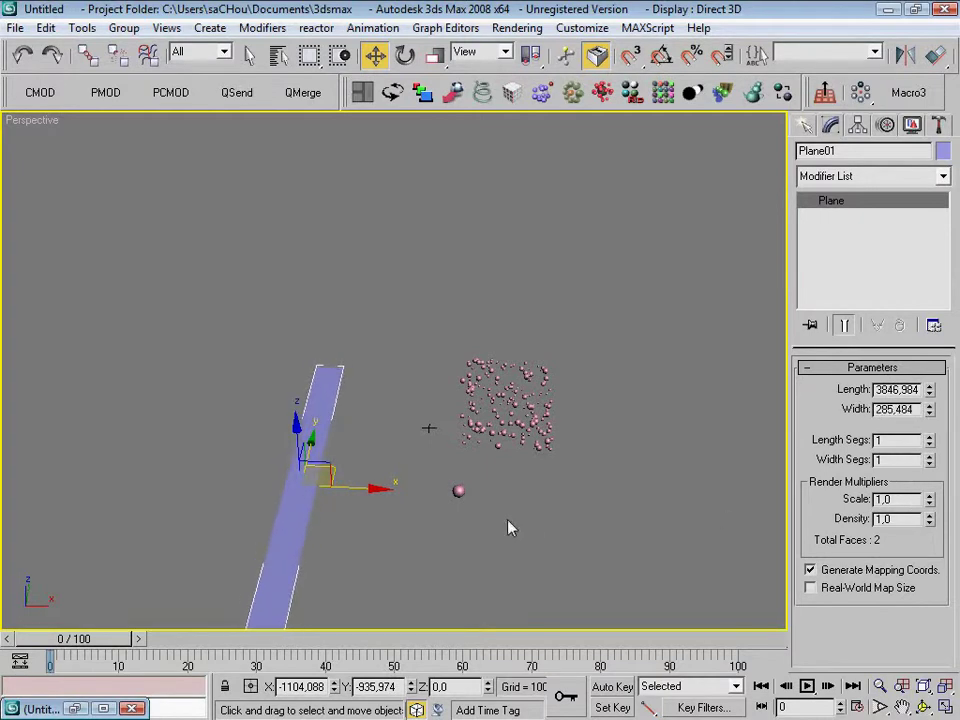
click(75, 708)
Rerun the scatter script and slide Plane01 sideways in XY to reveal the new spheres
click(399, 474)
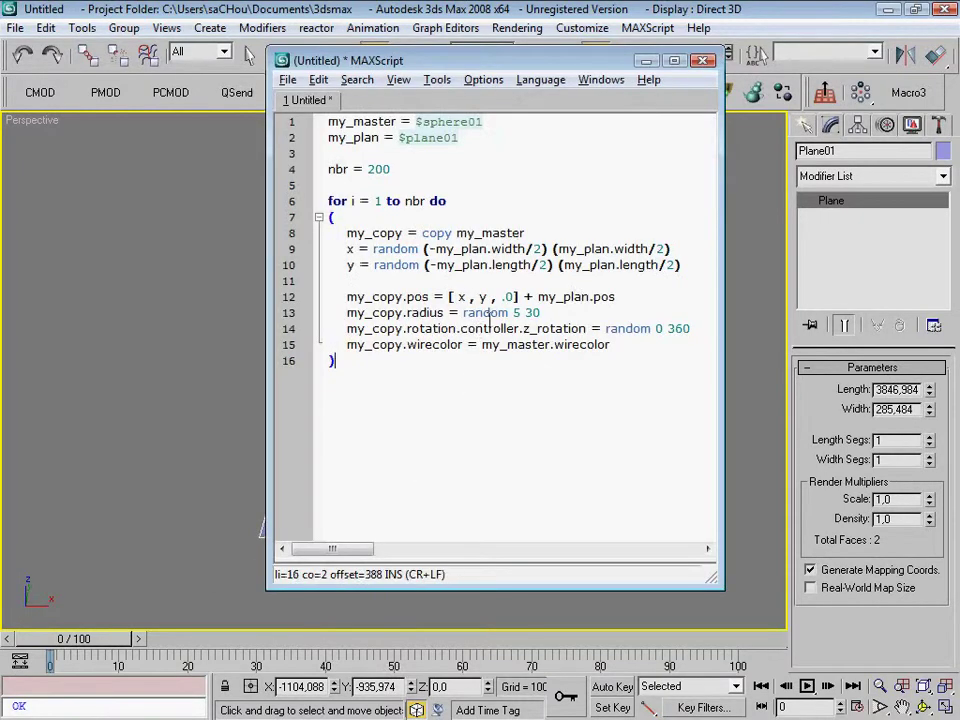
key(ctrl+e)
click(646, 60)
mouse_move(443, 336)
alt+middle_down()
mouse_move(385, 335)
mouse_move(363, 348)
alt+middle_up()
scroll(385, 335, up, 5)
scroll(396, 311, down, 5)
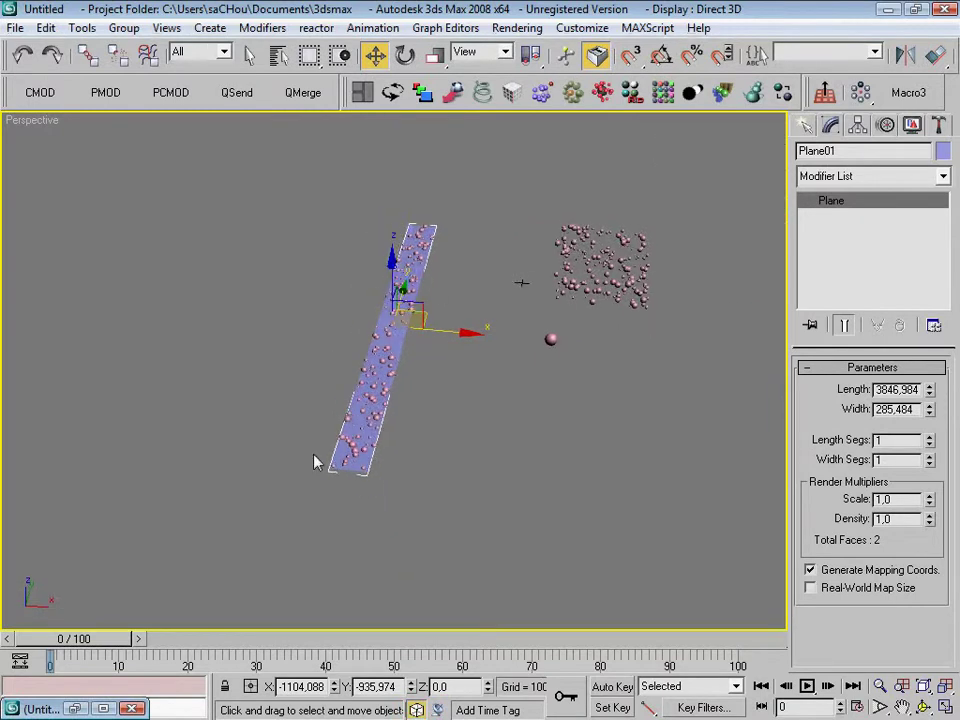
click(399, 299)
drag(410, 318, 450, 320)
Reposition the script editor window, then minimize it and pan the view left
click(75, 708)
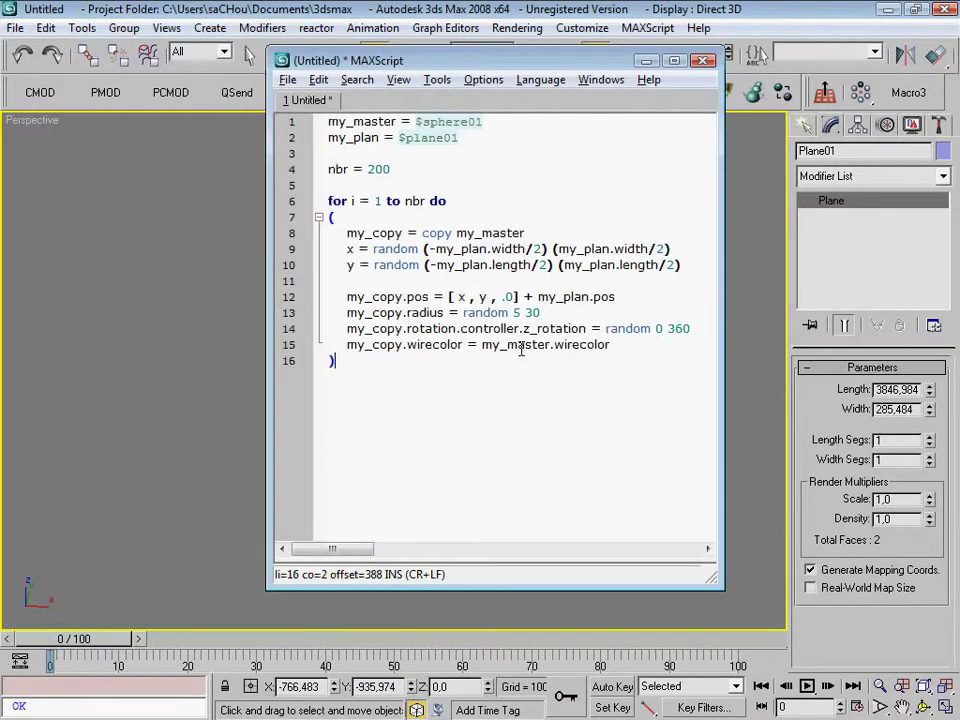
mouse_move(603, 70)
mouse_down()
mouse_move(621, 75)
mouse_move(645, 125)
mouse_move(609, 122)
mouse_move(603, 148)
mouse_up()
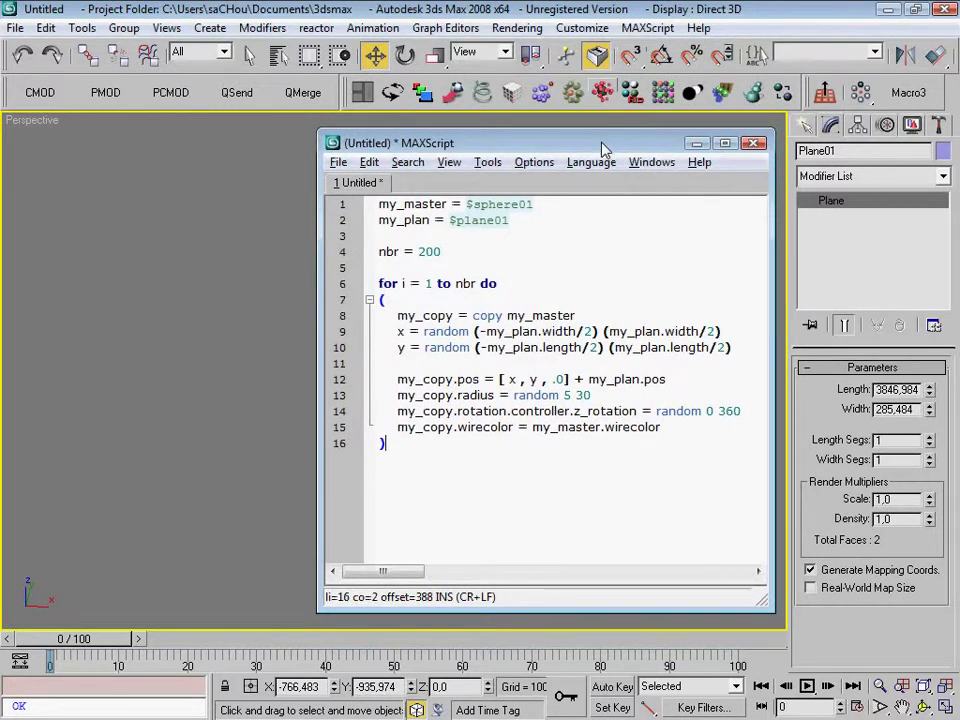
drag(603, 148, 603, 148)
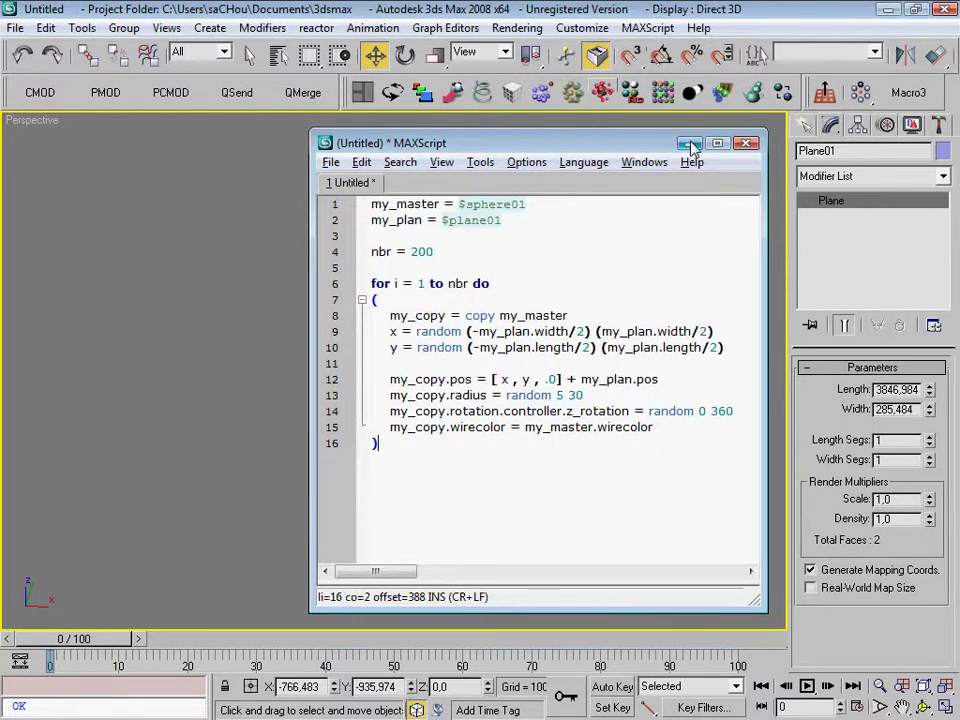
drag(690, 145, 585, 143)
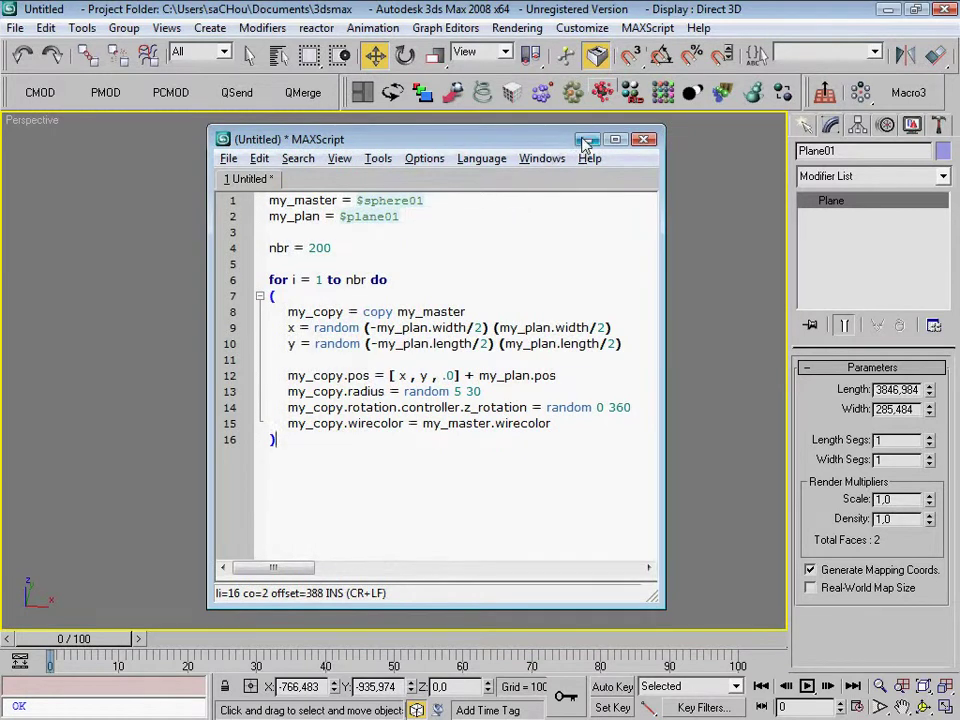
click(586, 140)
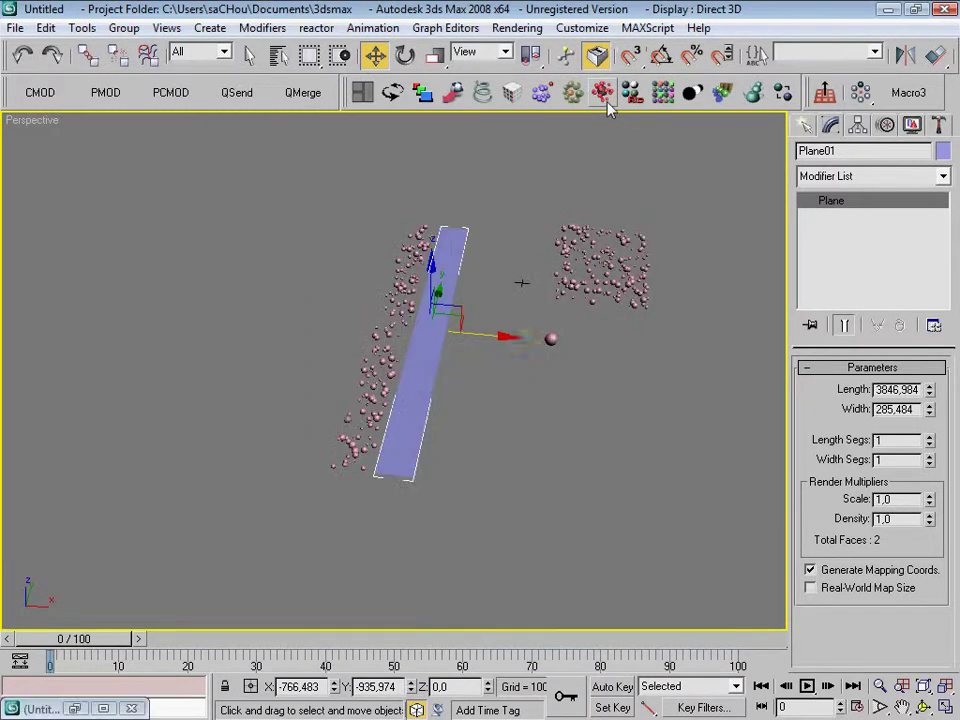
middle_drag(550, 340, 460, 345)
Delete the master sphere, all the scattered spheres and the ground plane
click(456, 348)
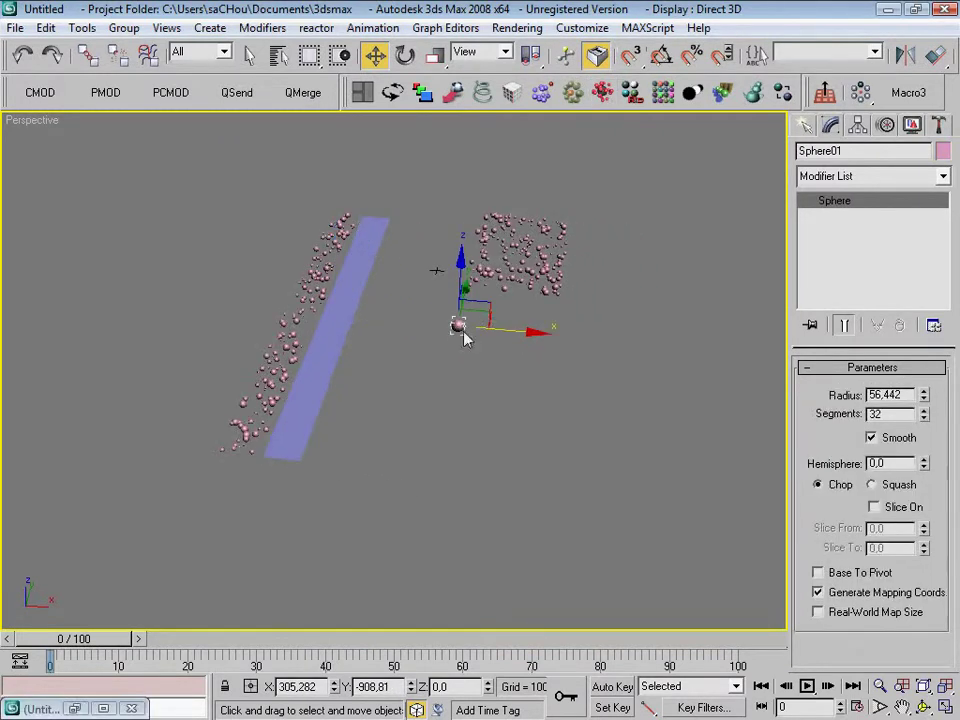
drag(481, 340, 425, 480)
drag(617, 188, 228, 367)
key(Delete)
alt+middle_drag(379, 345, 300, 290)
drag(285, 274, 170, 367)
key(Delete)
Draw six teapots in the viewport with the Teapot creation tool
scroll(392, 340, up, 5)
scroll(392, 370, up, 3)
scroll(392, 370, down, 8)
click(805, 125)
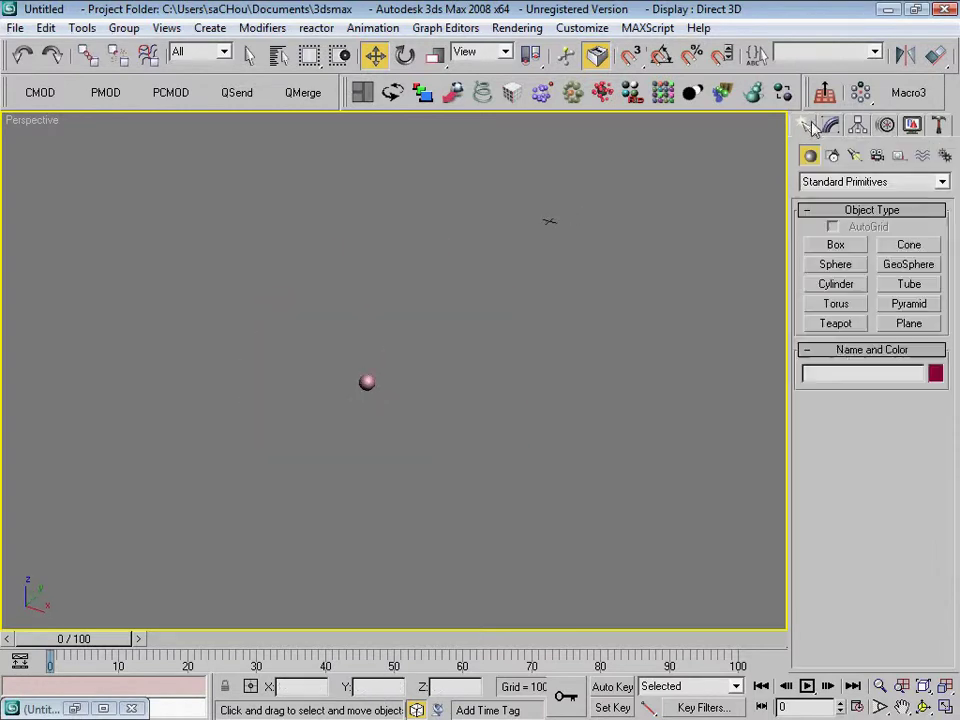
click(836, 323)
drag(540, 255, 555, 278)
drag(440, 260, 470, 290)
drag(345, 245, 385, 275)
drag(490, 200, 520, 220)
mouse_move(690, 110)
mouse_down()
mouse_move(575, 250)
mouse_move(640, 320)
mouse_up()
drag(367, 342, 430, 255)
Delete the extra teapots so only Teapot03 remains
key(w)
key(ctrl+z)
key(ctrl+z)
key(ctrl+z)
mouse_move(304, 407)
mouse_down()
mouse_move(466, 334)
mouse_move(557, 205)
mouse_up()
key(Delete)
drag(350, 240, 481, 306)
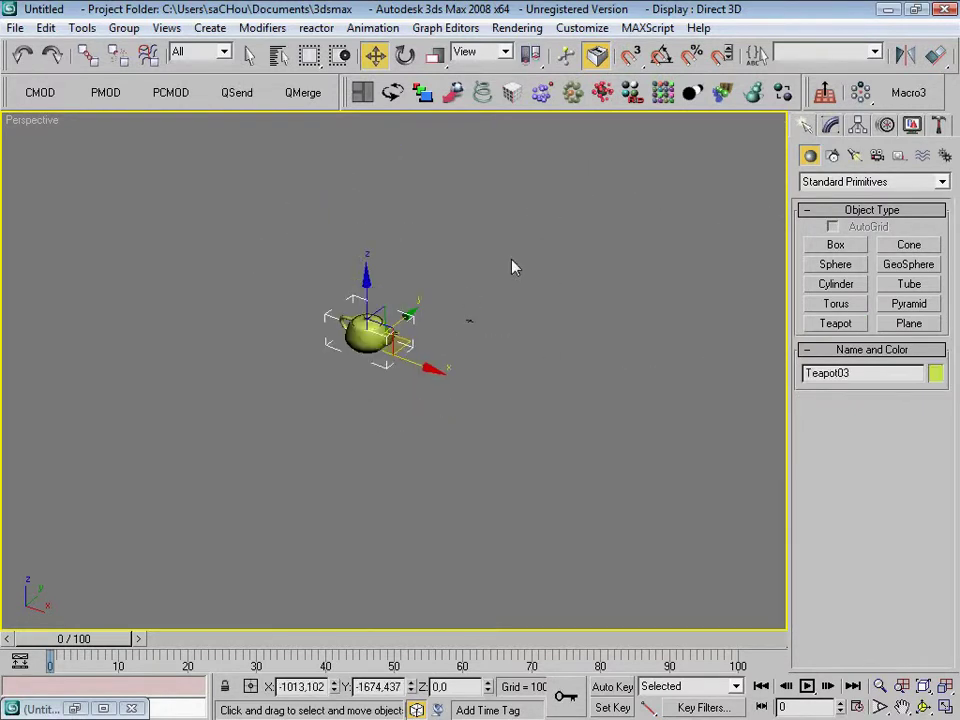
Draw the rectangular scatter area beside the remaining yellow teapot
middle_drag(463, 293, 293, 342)
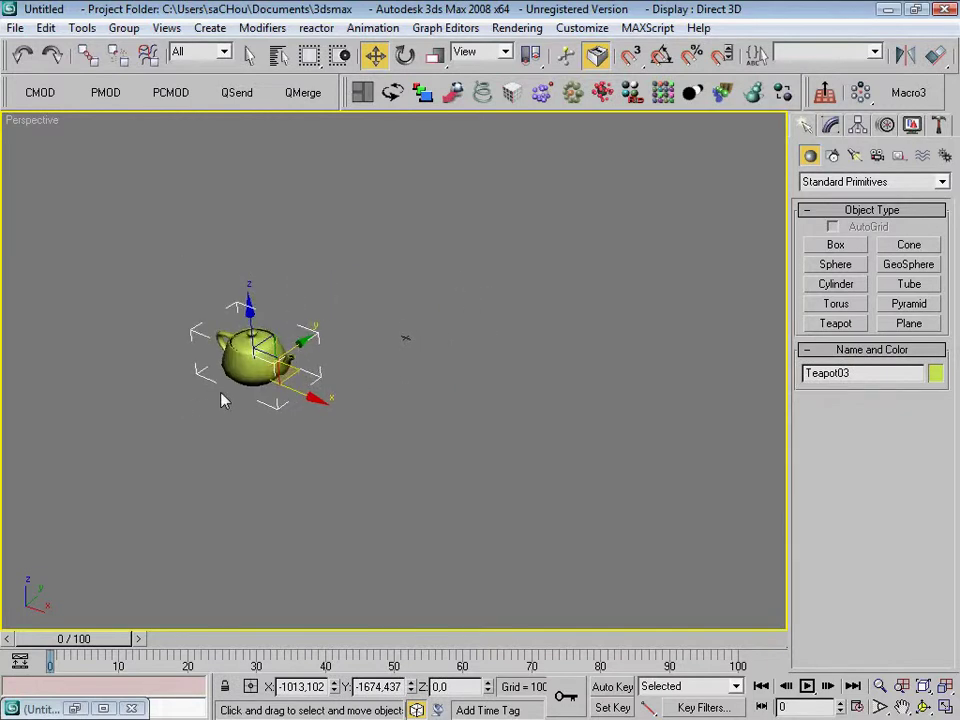
scroll(250, 375, down, 2)
key(q)
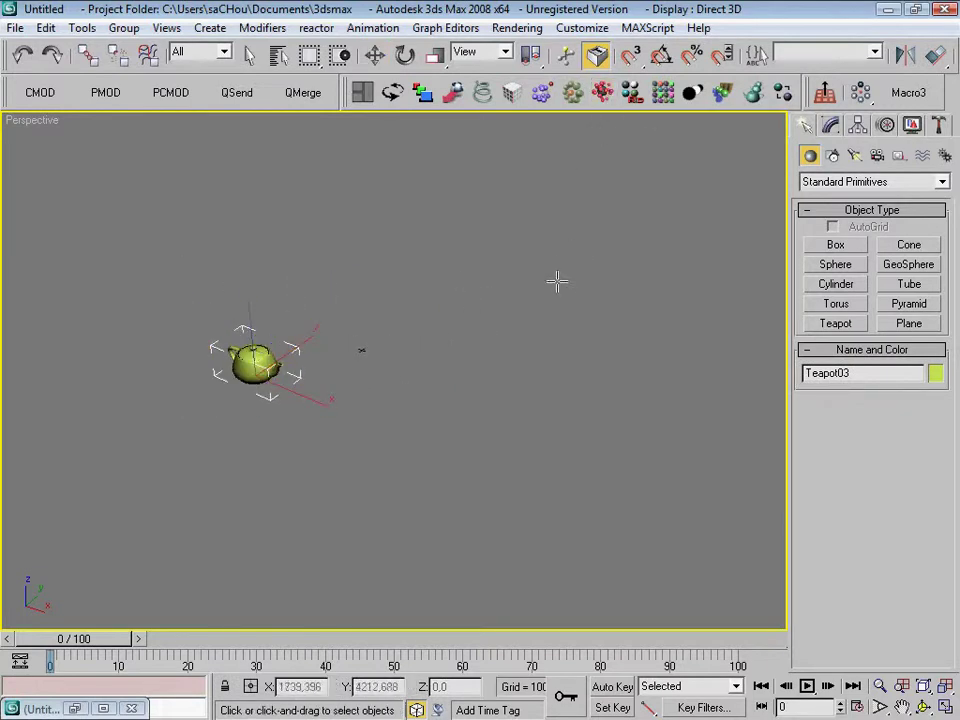
mouse_move(355, 305)
mouse_down()
mouse_move(562, 358)
mouse_move(501, 435)
mouse_move(559, 403)
mouse_move(553, 443)
mouse_up()
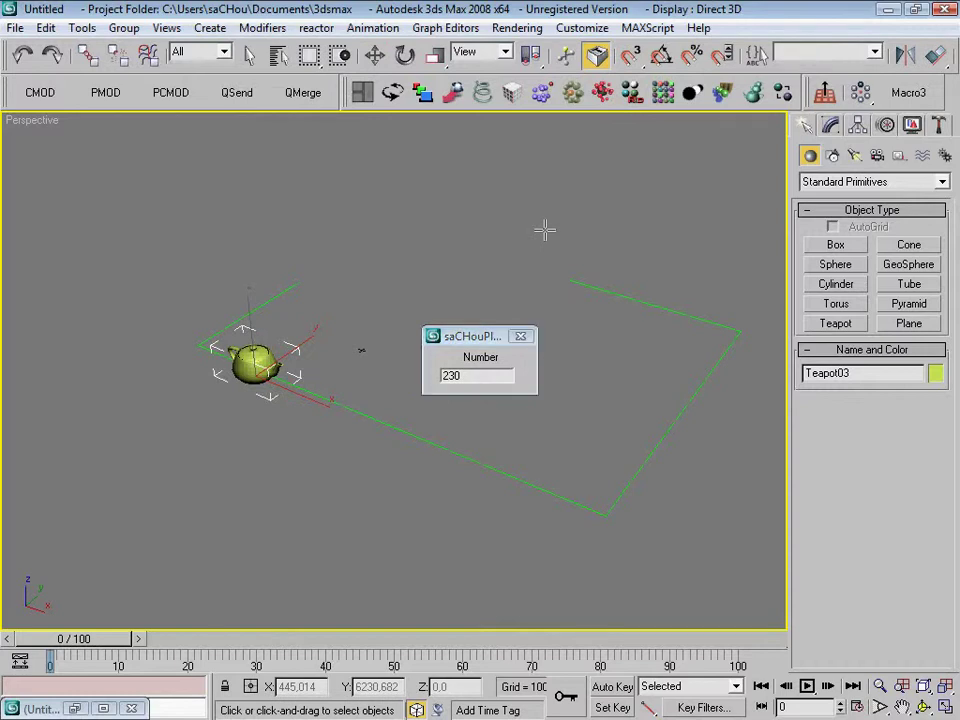
Orbit the view to inspect the field of scattered teapots
scroll(492, 343, up, 3)
scroll(492, 343, up, 3)
scroll(492, 343, down, 3)
mouse_move(492, 343)
alt+middle_down()
mouse_move(598, 315)
mouse_move(680, 213)
alt+middle_up()
right_click(580, 322)
right_click(598, 315)
Select all 230 teapots, the master teapot and the plane, and delete them
drag(680, 213, 208, 508)
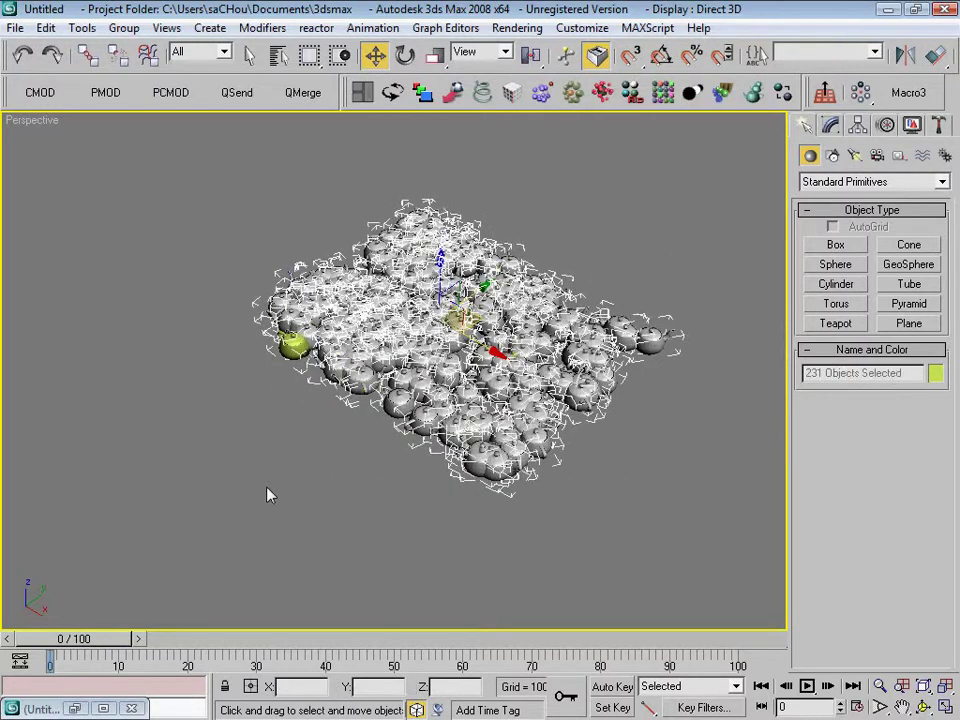
right_click(302, 444)
key(Delete)
right_click(440, 398)
click(478, 395)
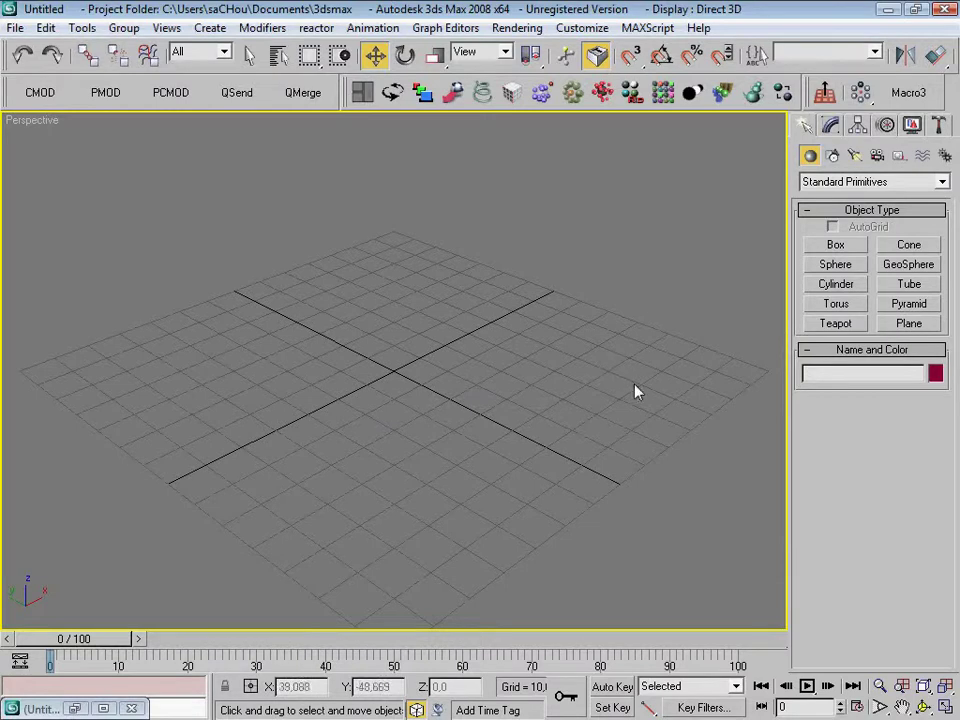
right_click(582, 385)
click(592, 393)
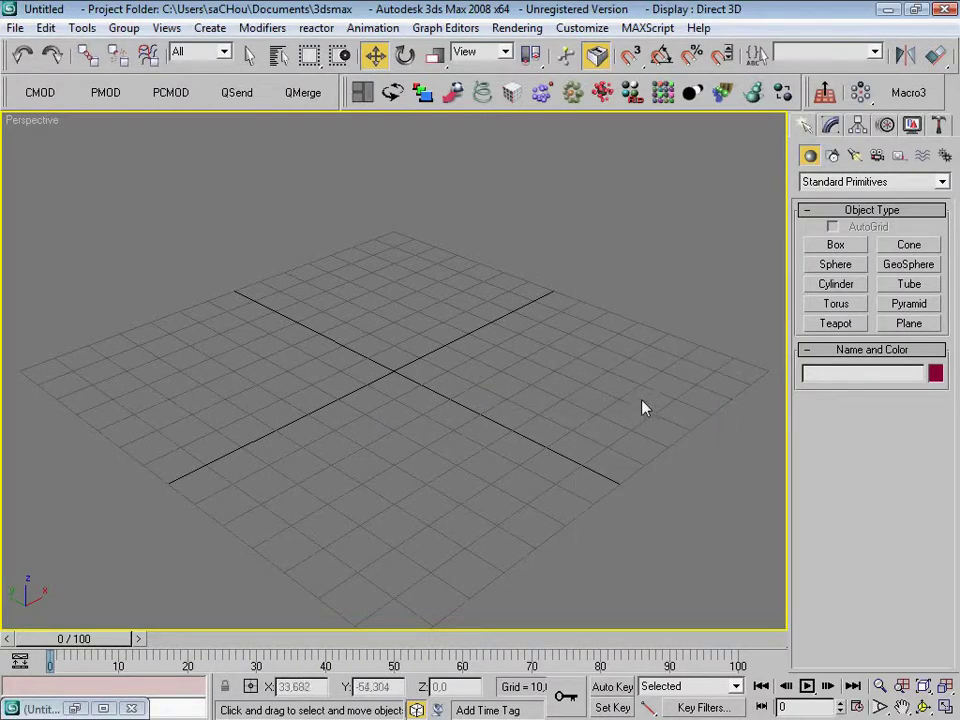